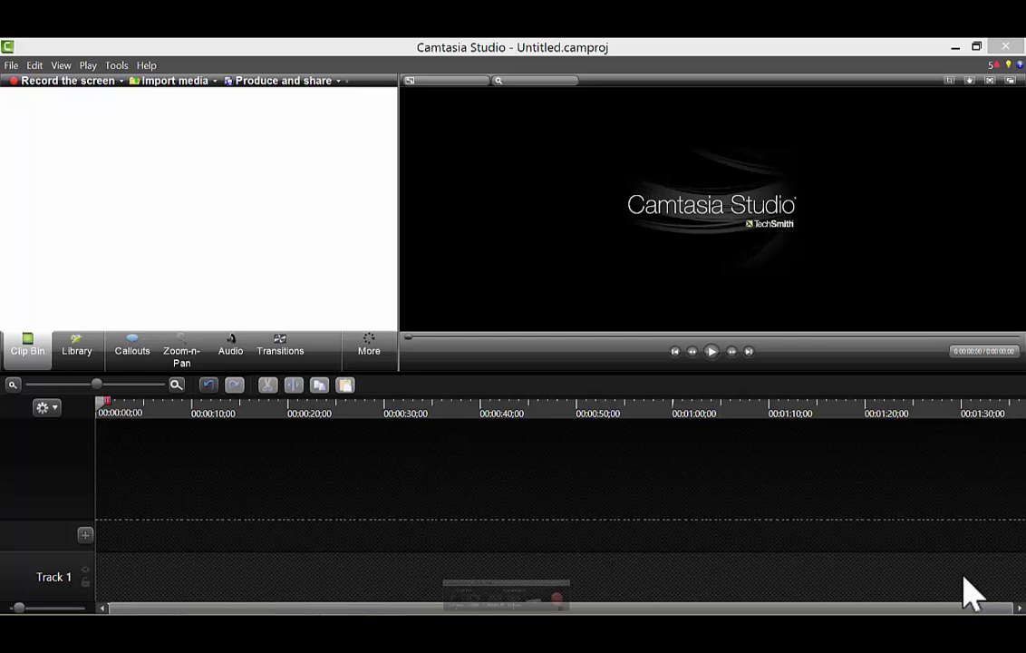
Drag slide images 01.PNG and 02.PNG from Explorer into Camtasia's Clip Bin
key(alt+Tab)
click(471, 308)
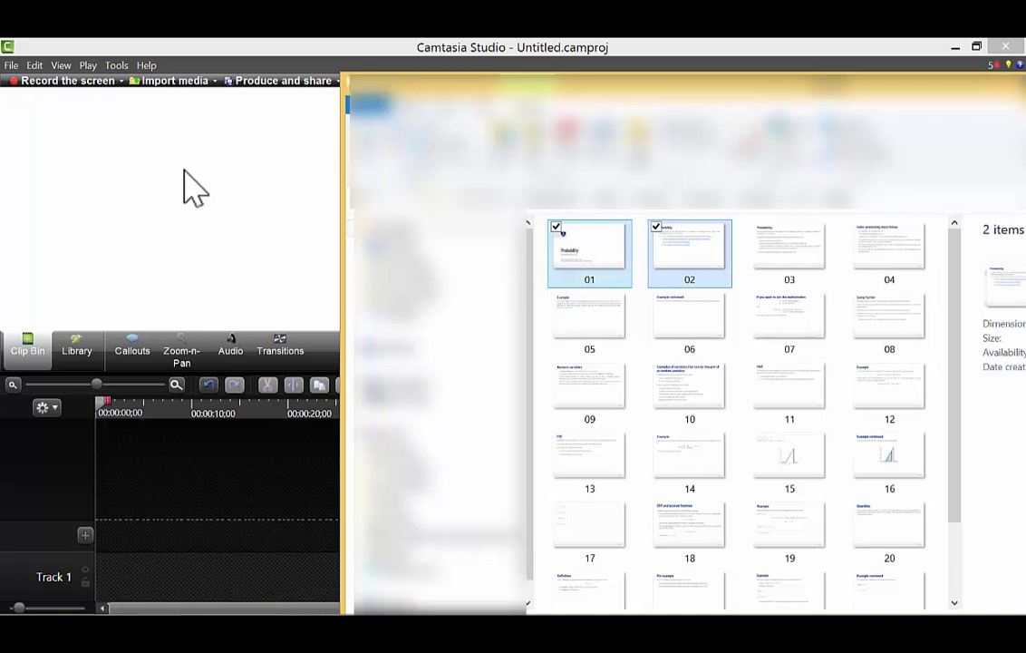
drag(584, 256, 73, 178)
click(131, 290)
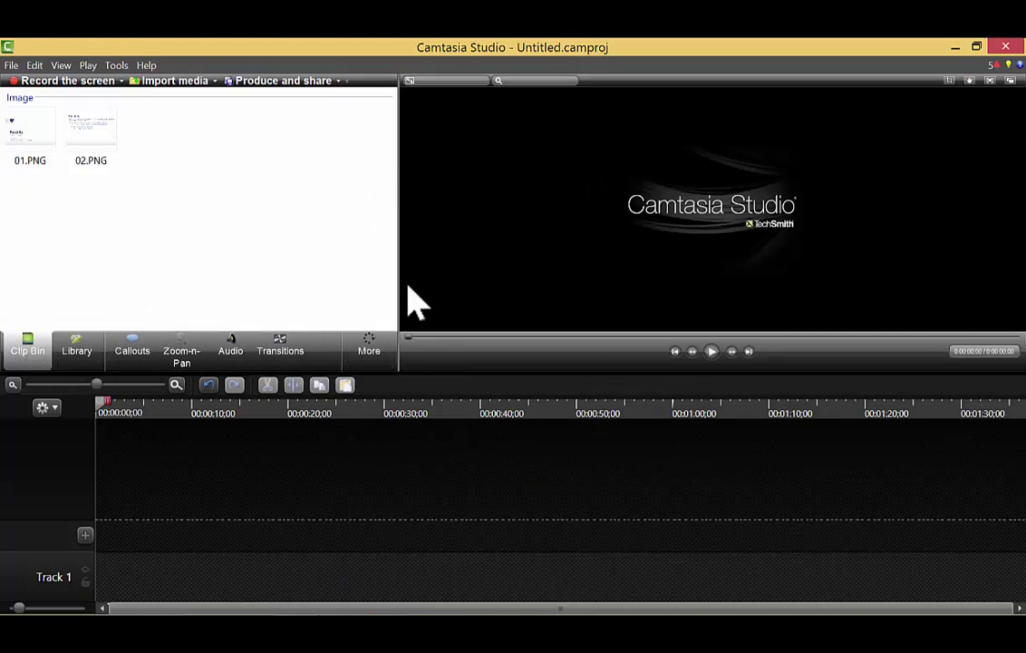
Add webcam videos 01.wmv and 02.wmv from the video2 folder to the Clip Bin
key(alt+Tab)
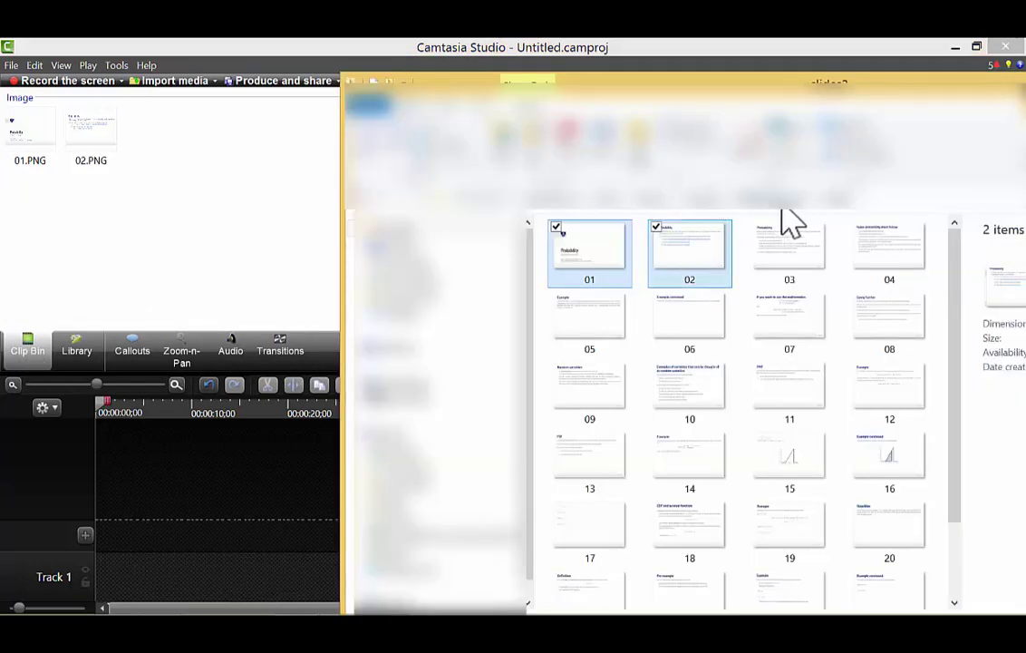
key(alt+Up)
double_click(619, 318)
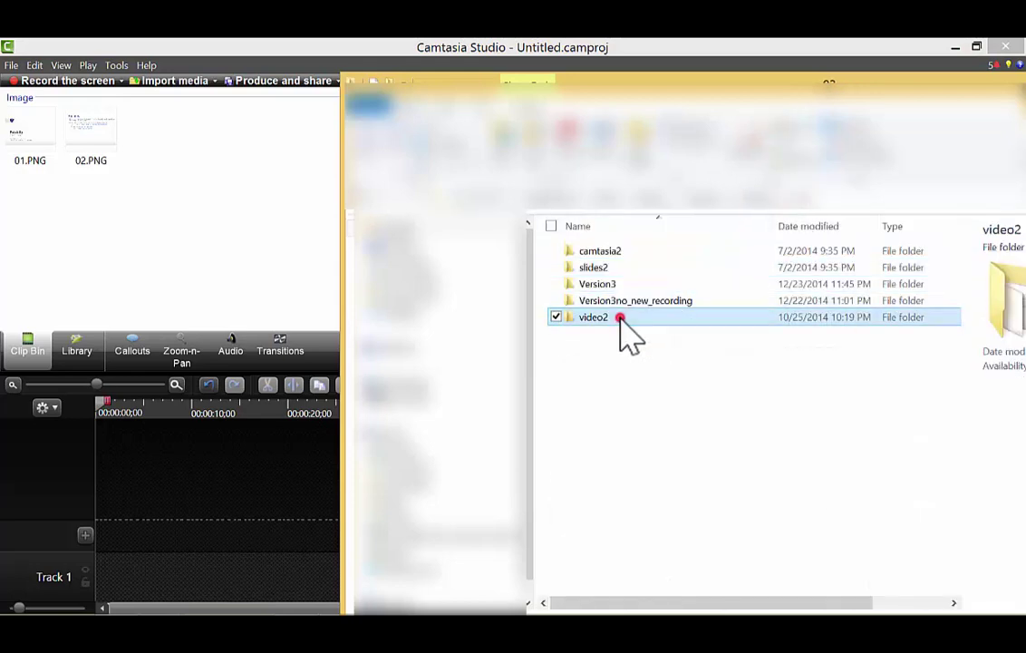
click(603, 286)
ctrl+click(682, 286)
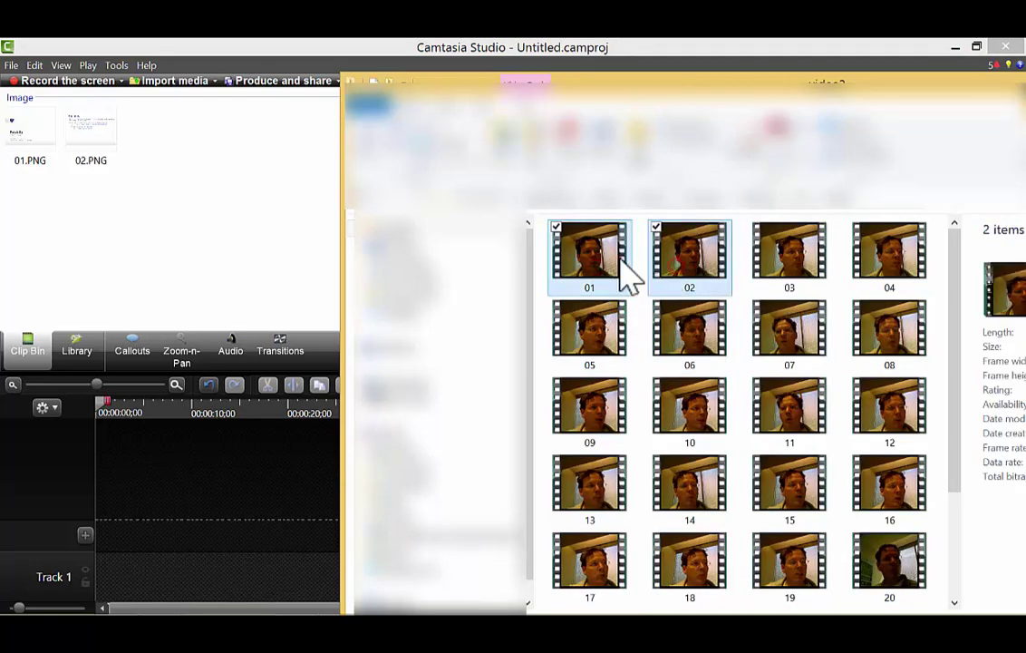
drag(626, 279, 86, 276)
key(alt+Tab)
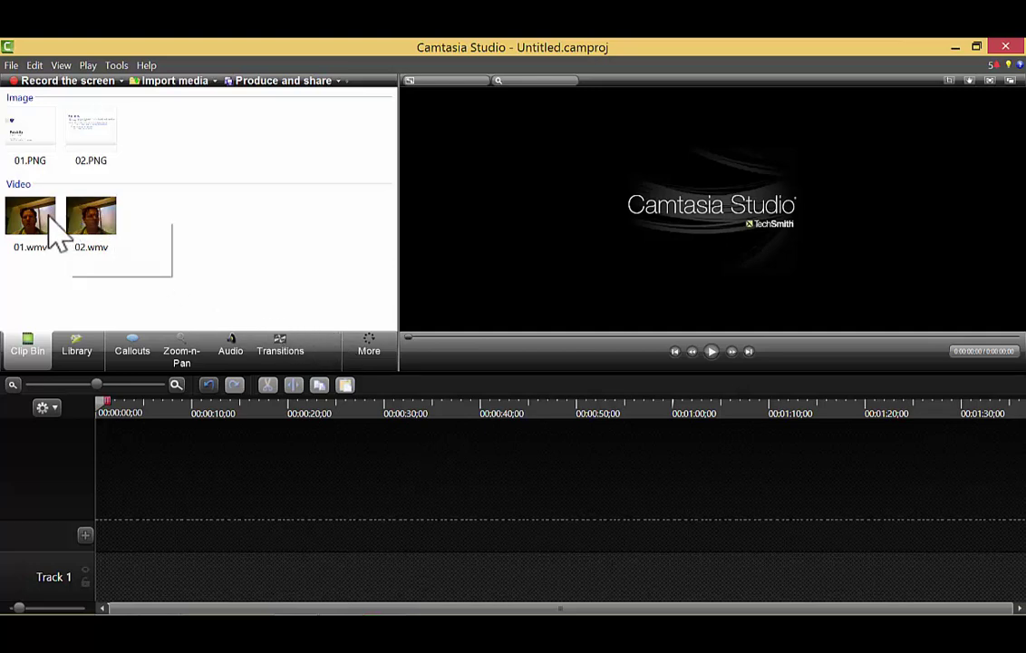
Place title slide 01.PNG at the start of Track 1 and lengthen it to about 35 seconds
click(25, 130)
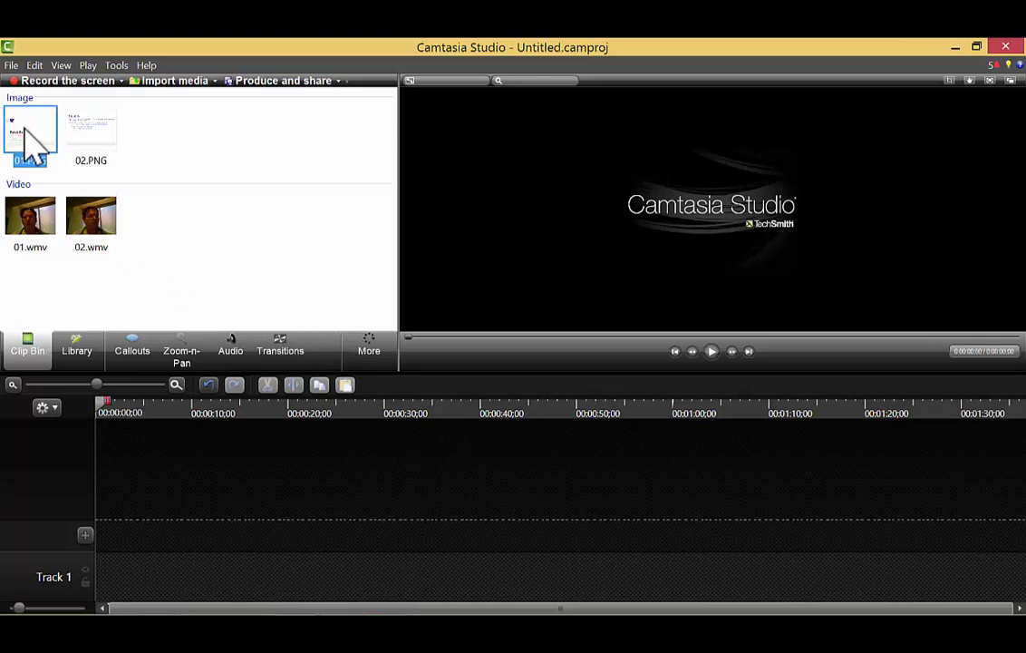
drag(26, 131, 134, 544)
mouse_move(109, 588)
mouse_down()
mouse_move(144, 586)
mouse_move(127, 589)
mouse_up()
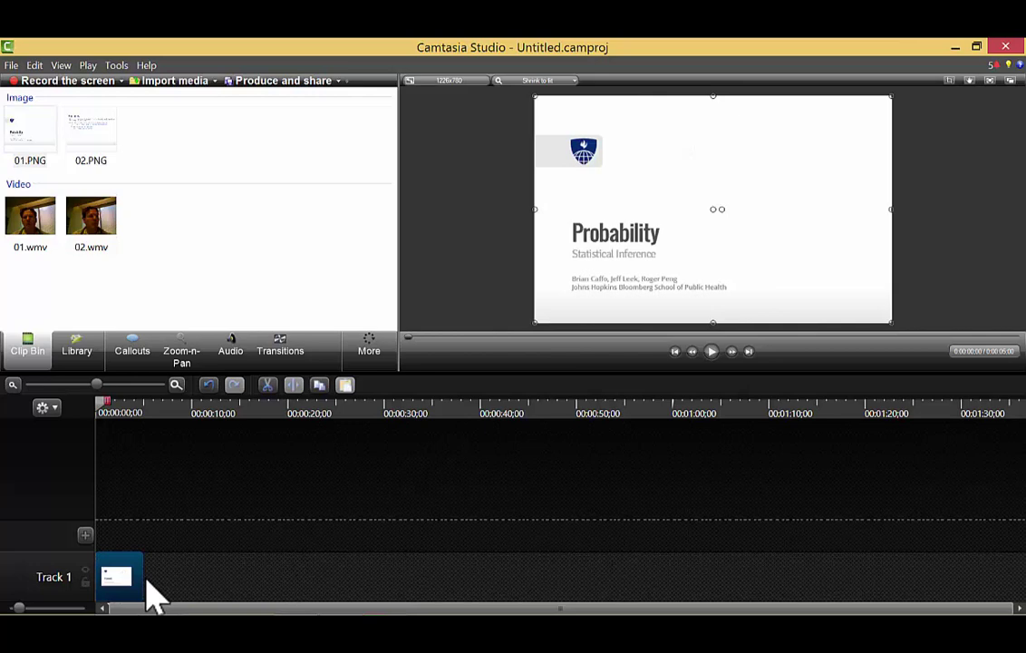
drag(132, 578, 434, 582)
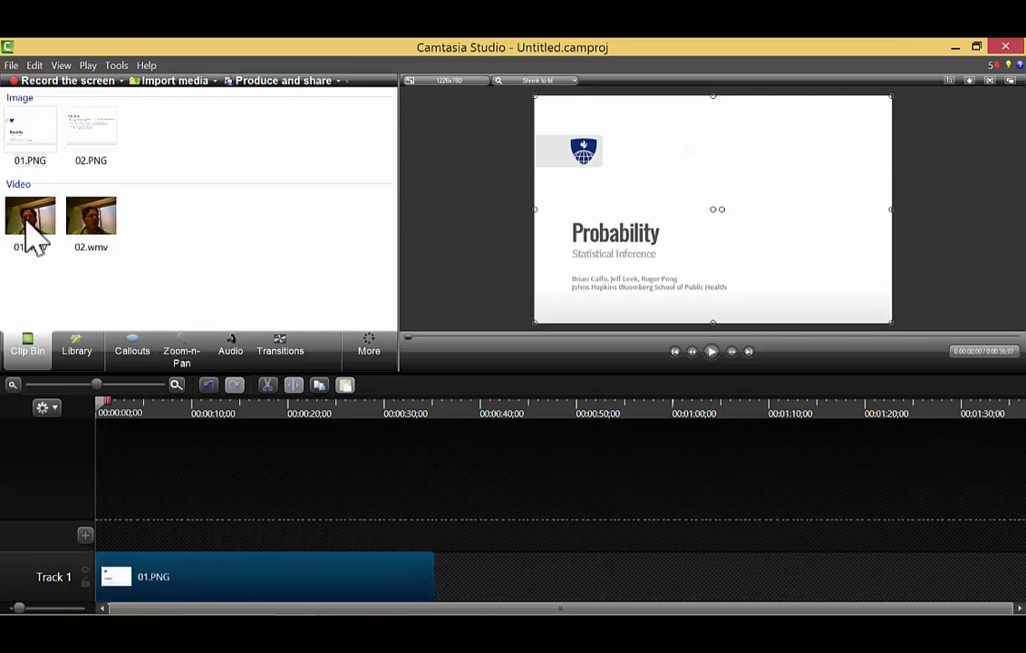
Put 01.wmv on Track 2, shrink it, and position it in the slide's lower-right corner
drag(30, 231, 135, 534)
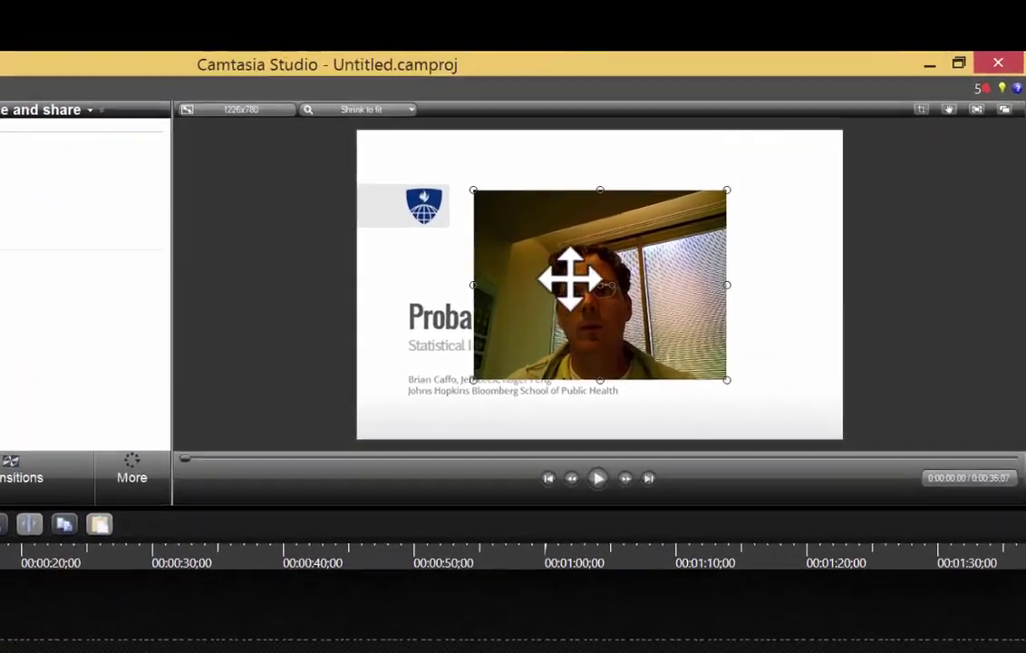
drag(690, 204, 765, 230)
mouse_move(609, 369)
mouse_down()
mouse_move(610, 379)
mouse_move(648, 380)
mouse_move(577, 343)
mouse_move(646, 388)
mouse_move(611, 375)
mouse_up()
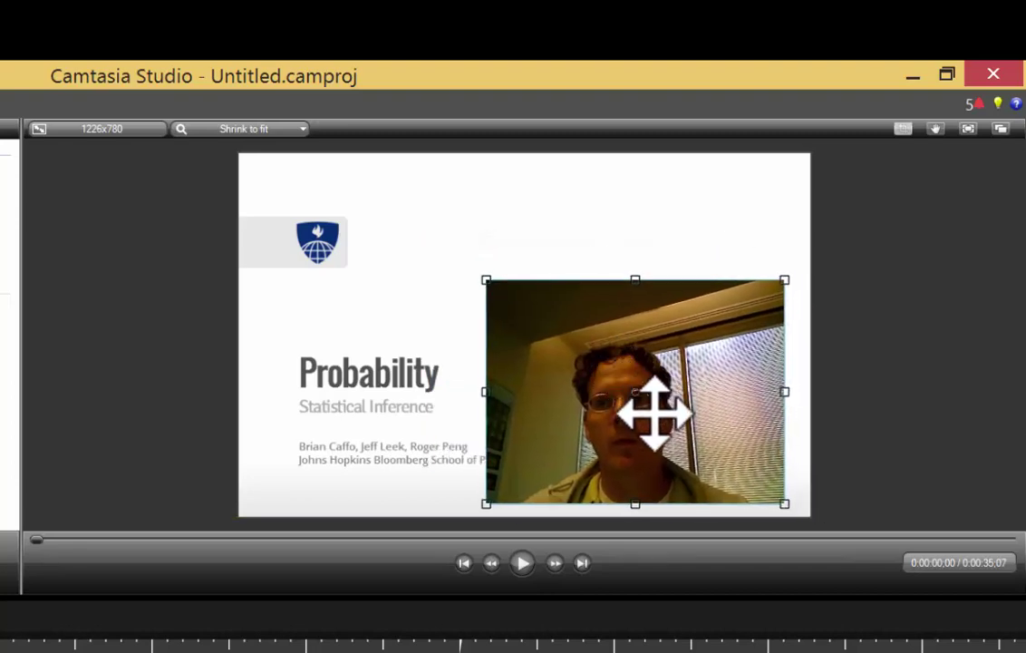
drag(657, 422, 675, 335)
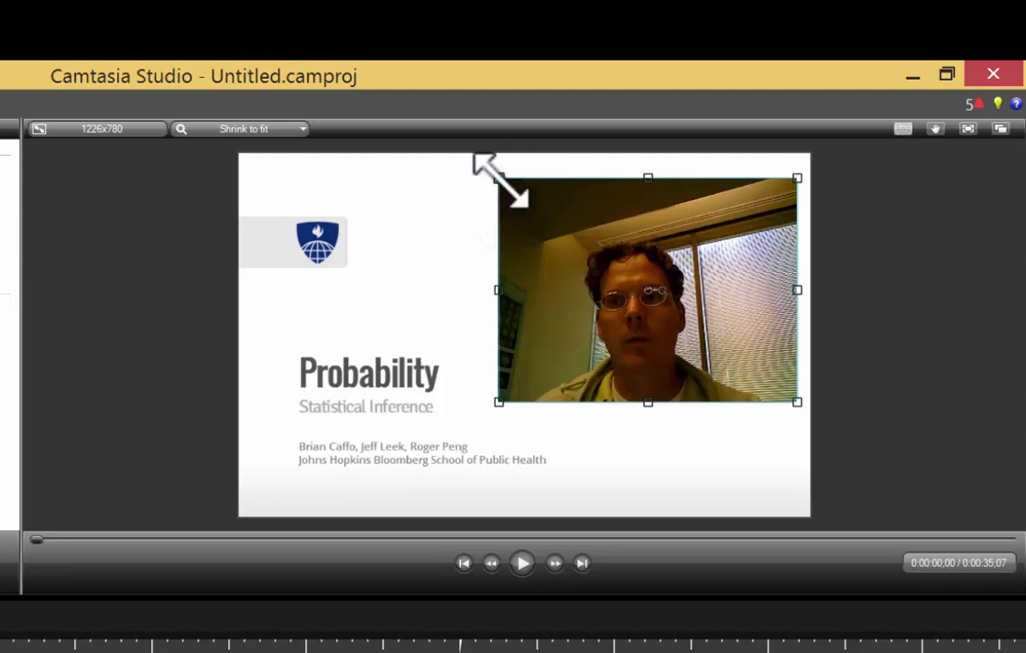
mouse_move(500, 179)
mouse_down()
mouse_move(669, 273)
mouse_move(583, 240)
mouse_move(672, 262)
mouse_move(616, 259)
mouse_move(545, 300)
mouse_move(525, 217)
mouse_move(554, 238)
mouse_move(554, 209)
mouse_move(498, 203)
mouse_move(499, 178)
mouse_up()
click(903, 129)
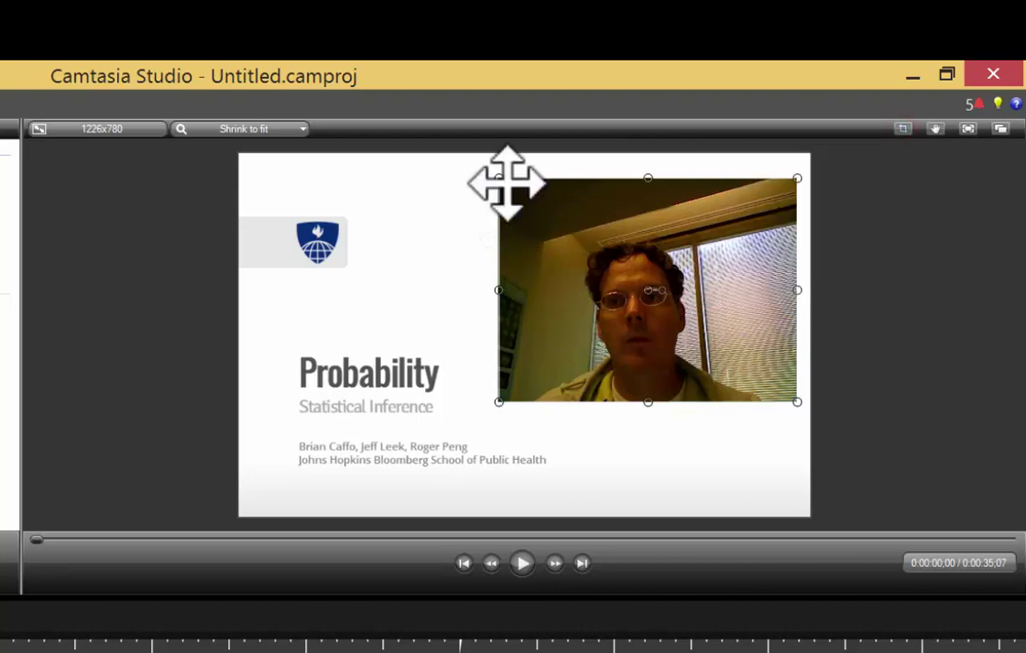
drag(495, 179, 587, 243)
drag(699, 310, 701, 410)
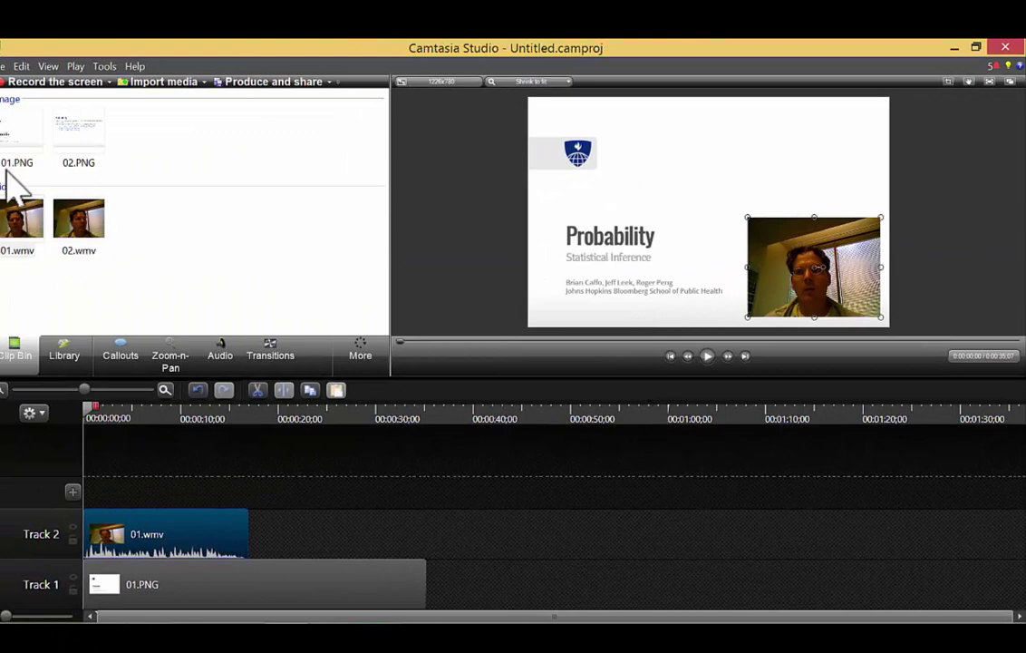
Add 02.PNG to Track 1 and 02.wmv to Track 2, trimming 01.PNG to end with 01.wmv
drag(74, 147, 624, 582)
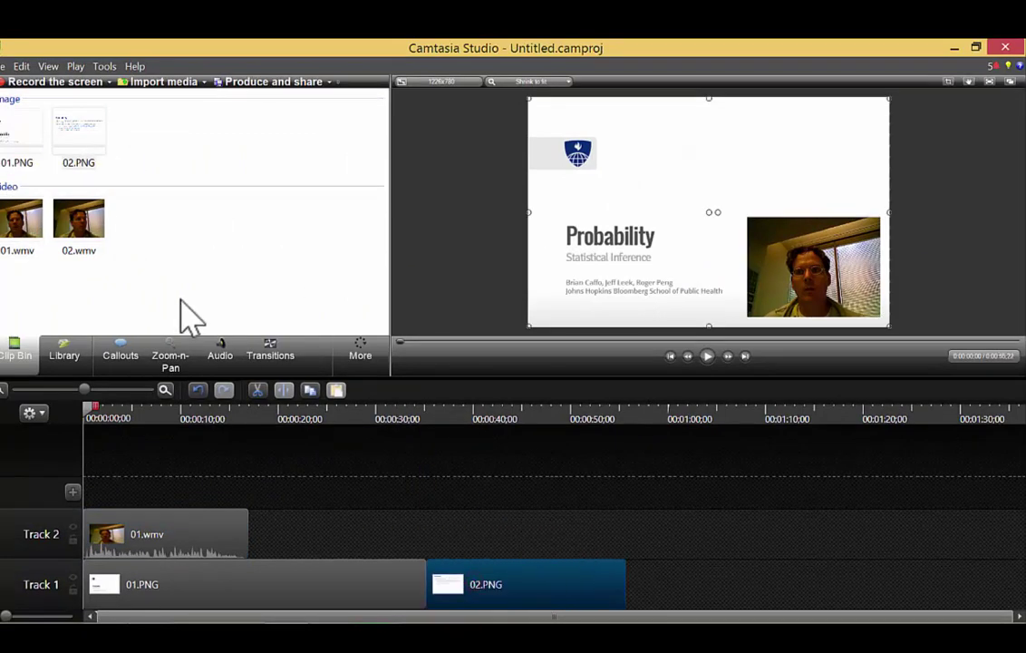
drag(95, 249, 267, 536)
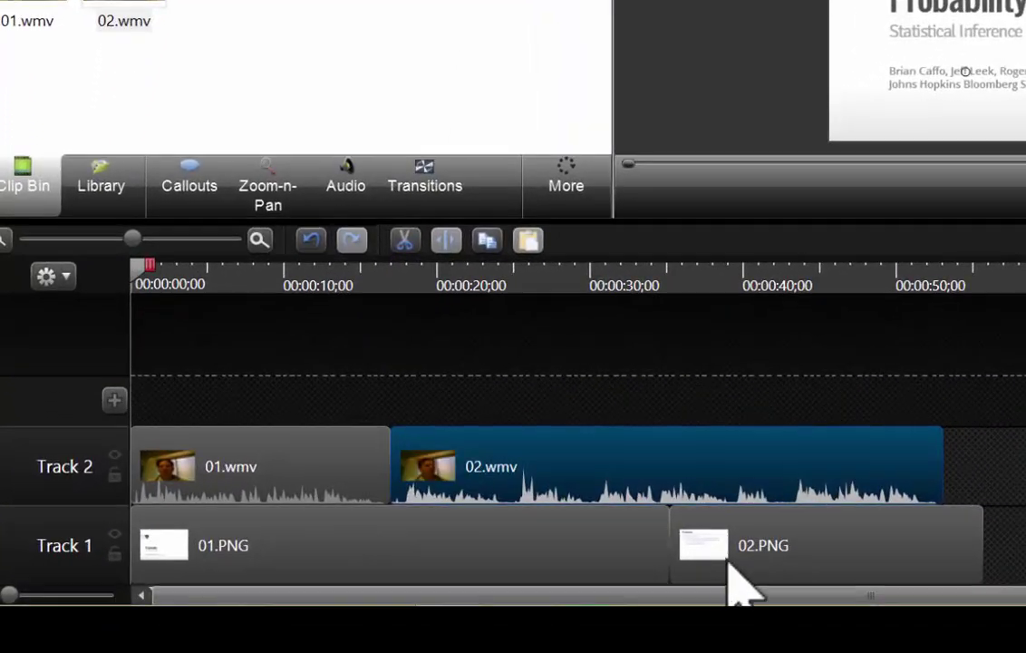
drag(591, 547, 496, 539)
drag(557, 526, 390, 498)
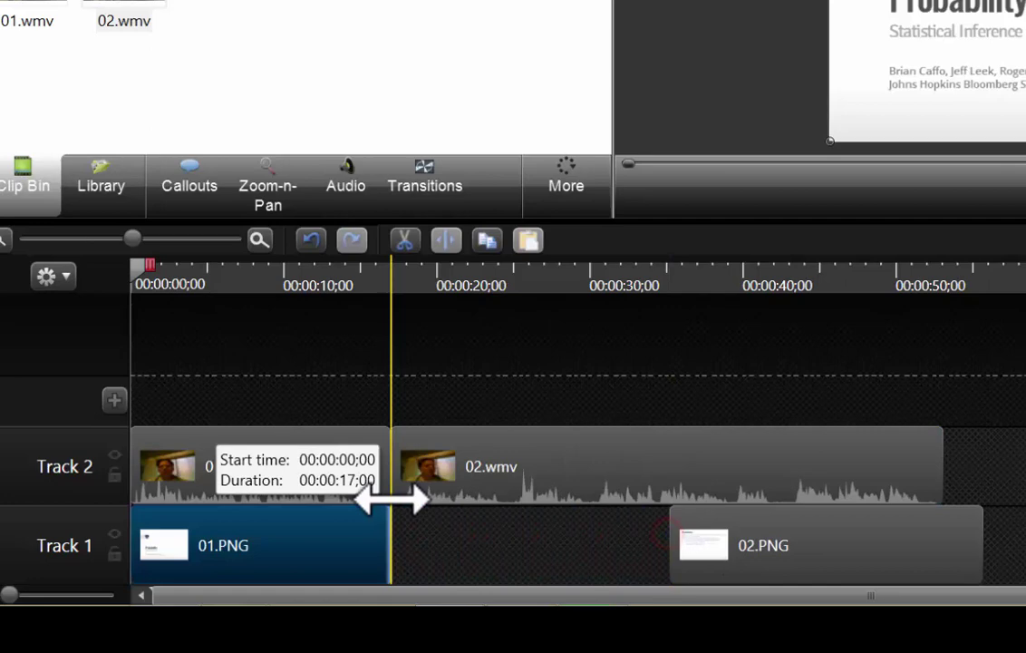
Move 02.PNG right after 01.PNG, extend it to 02.wmv's end, and check clip alignment
drag(796, 565, 481, 561)
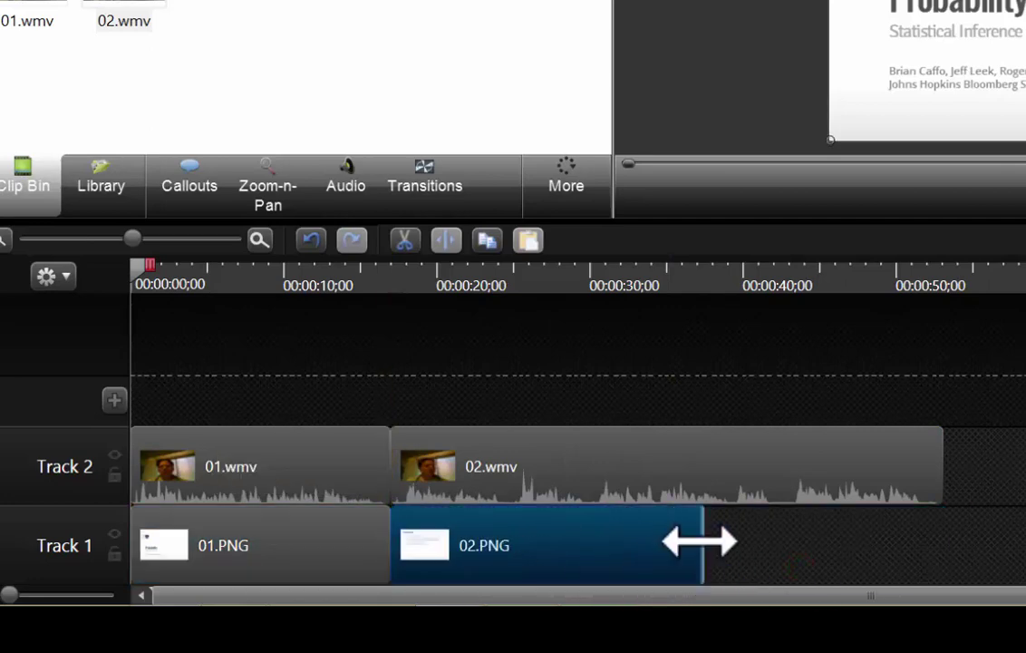
drag(704, 541, 943, 537)
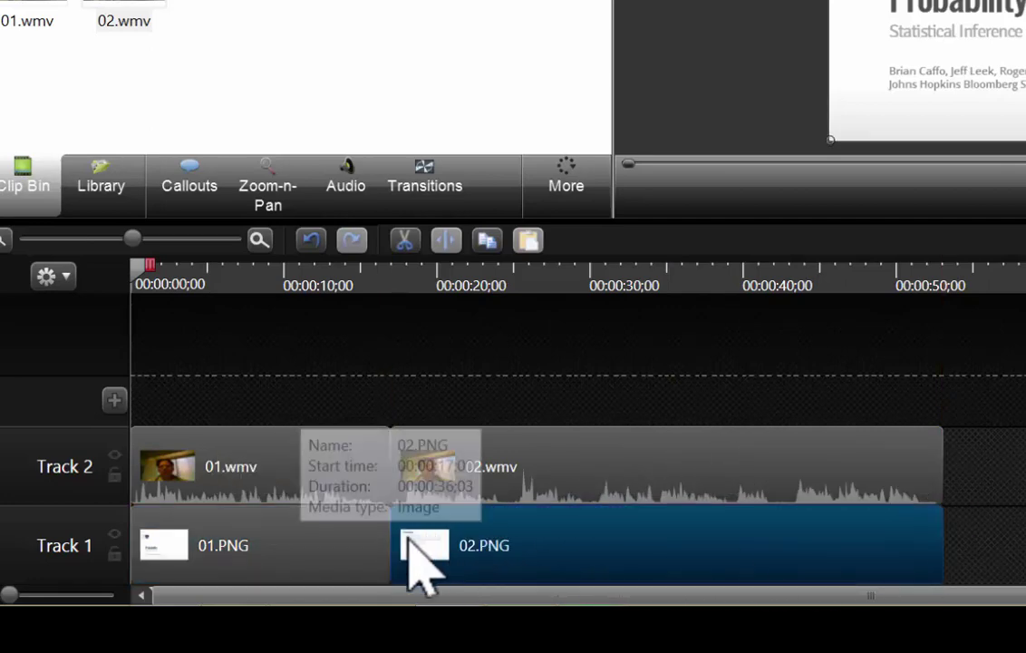
click(287, 547)
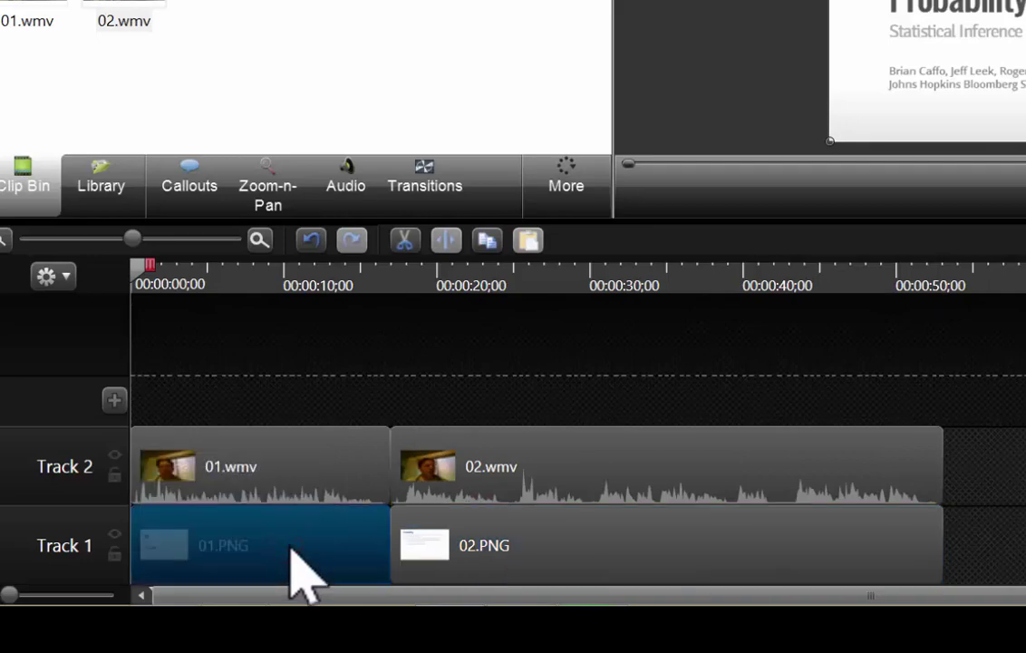
click(295, 480)
click(543, 535)
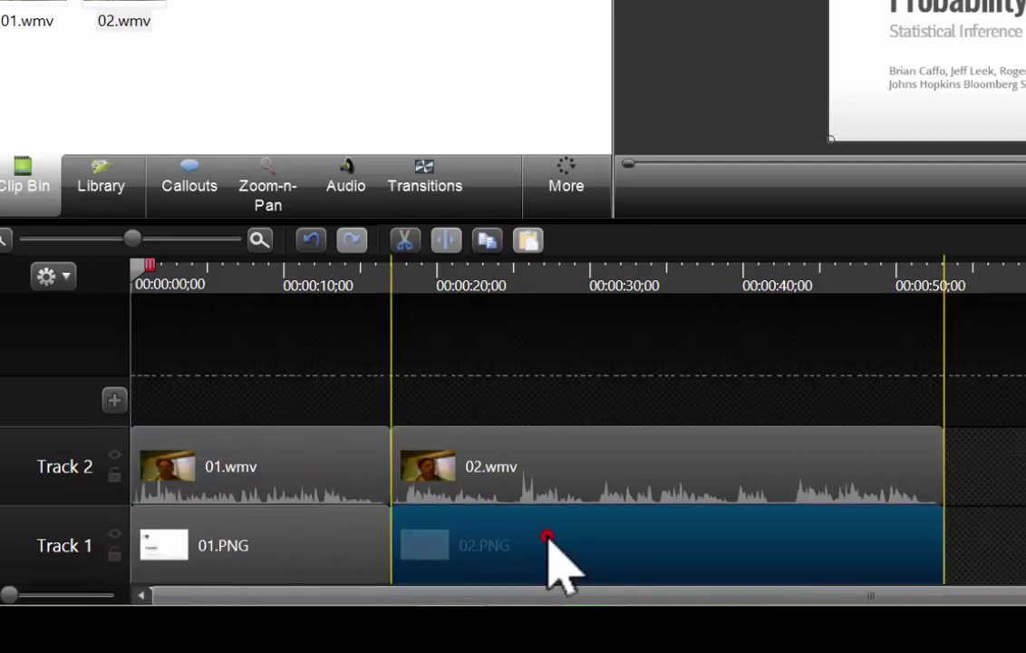
click(531, 481)
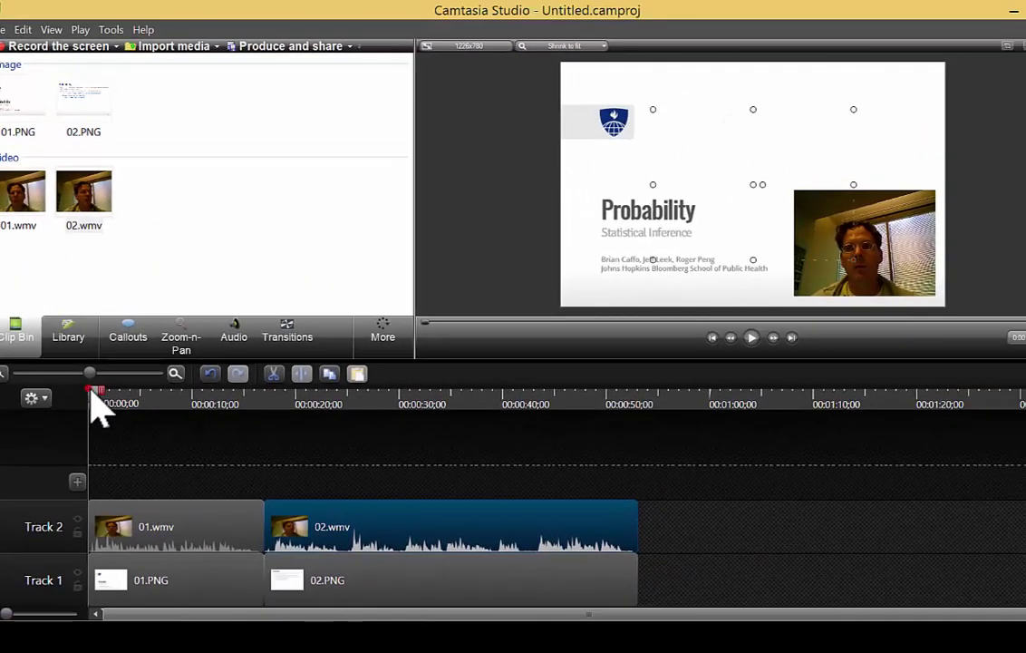
drag(125, 320, 175, 343)
drag(131, 399, 278, 406)
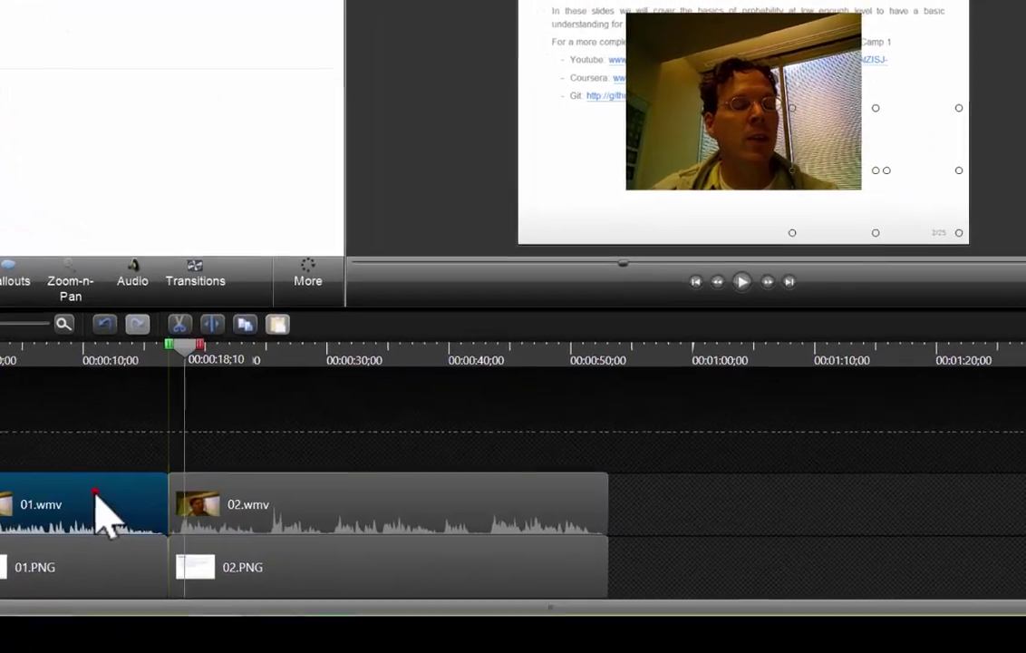
click(207, 522)
right_click(70, 491)
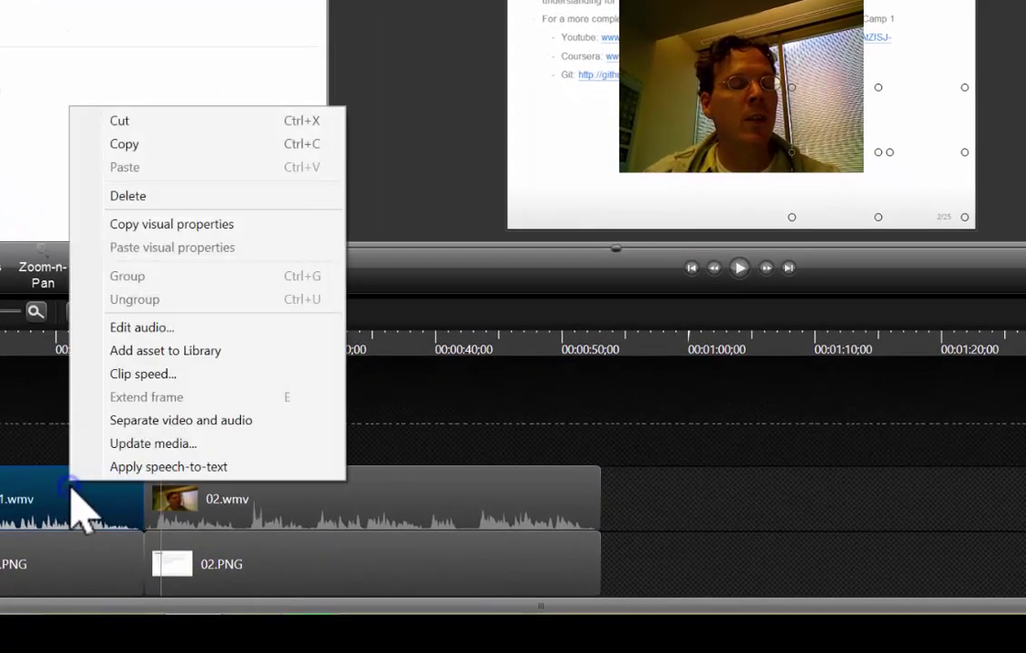
click(170, 226)
click(302, 483)
right_click(302, 484)
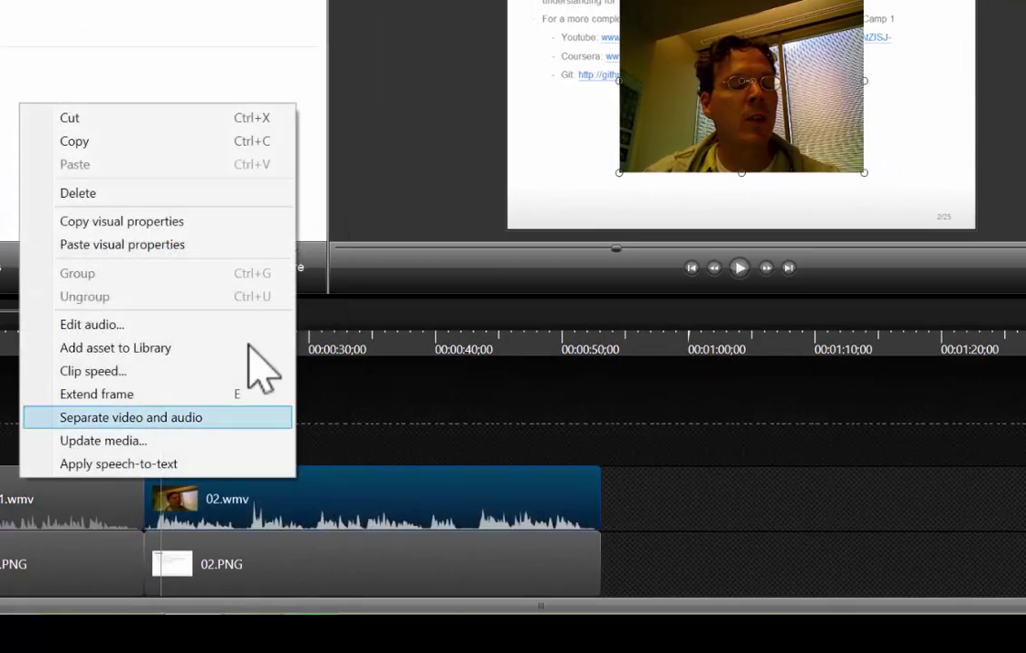
click(214, 243)
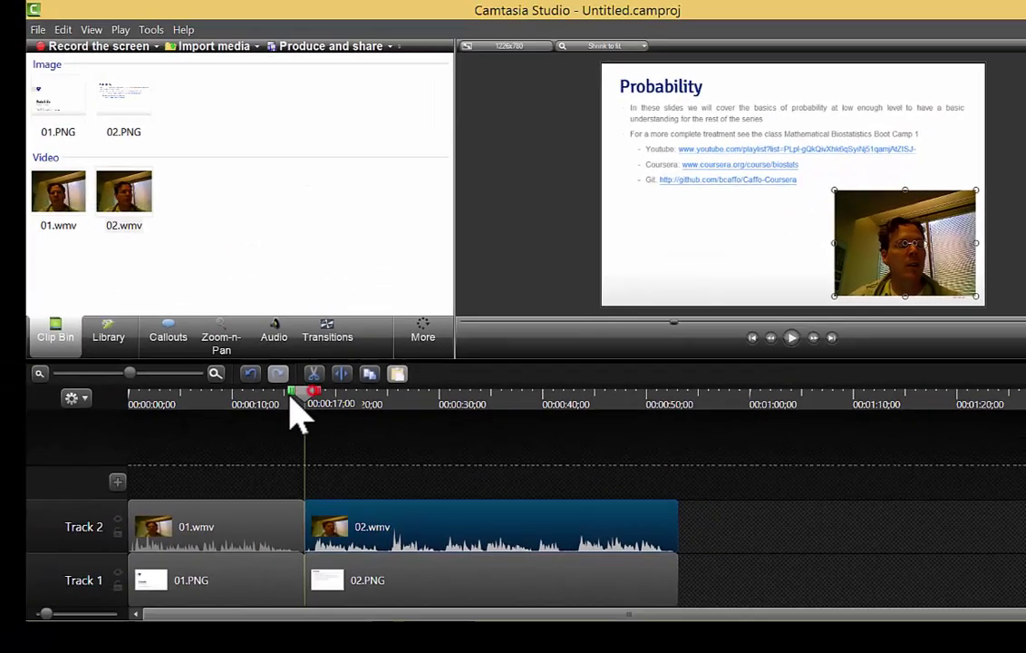
drag(290, 405, 352, 403)
mouse_move(927, 240)
mouse_down()
mouse_move(918, 216)
mouse_move(927, 243)
mouse_move(921, 237)
mouse_up()
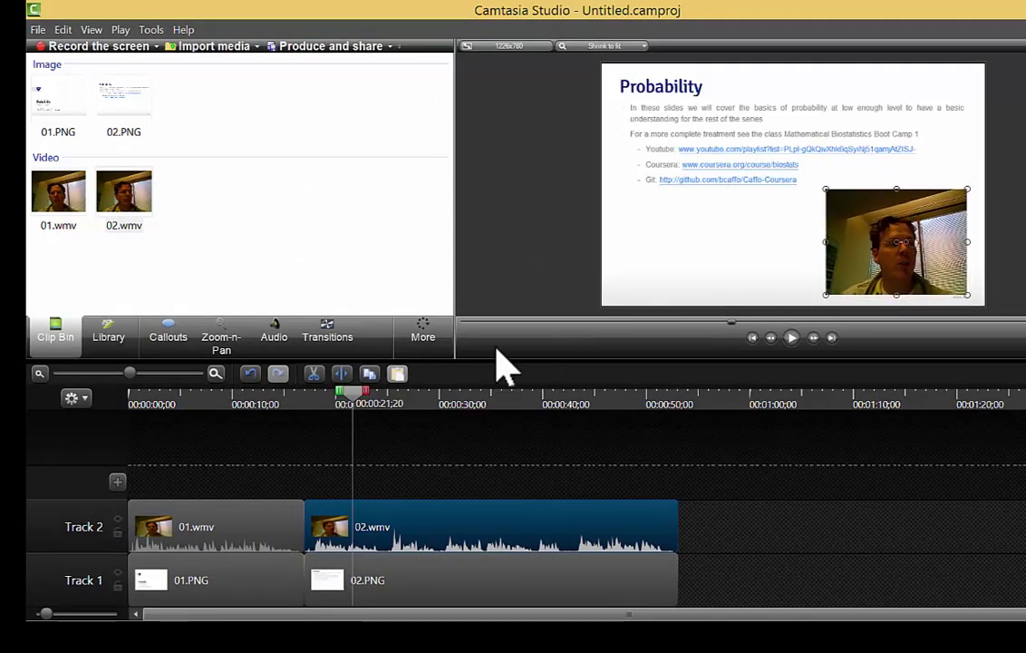
drag(355, 406, 337, 479)
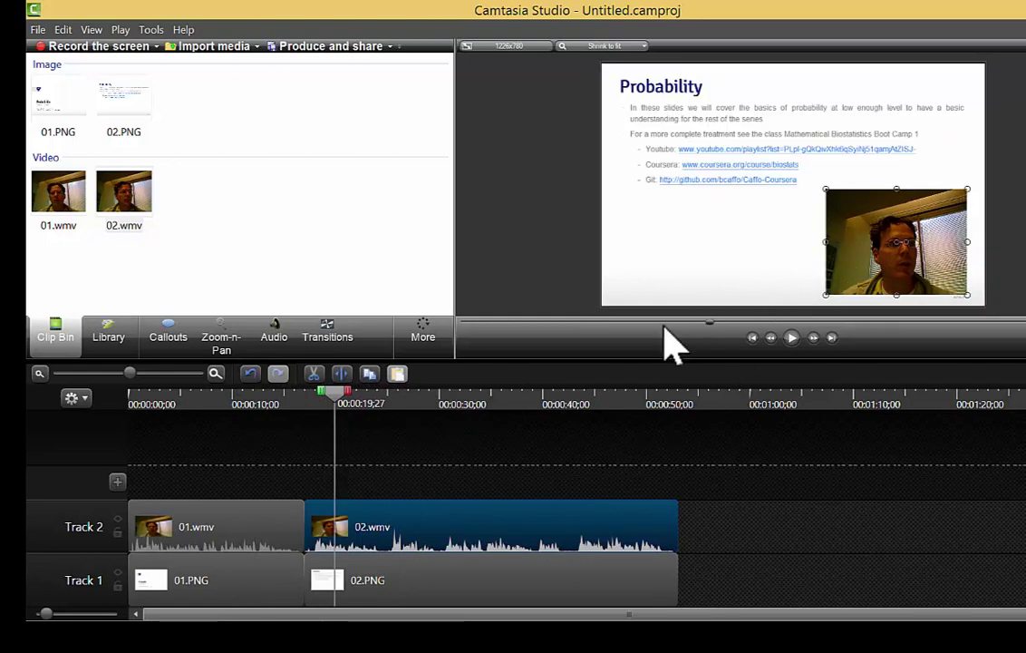
drag(529, 588, 492, 472)
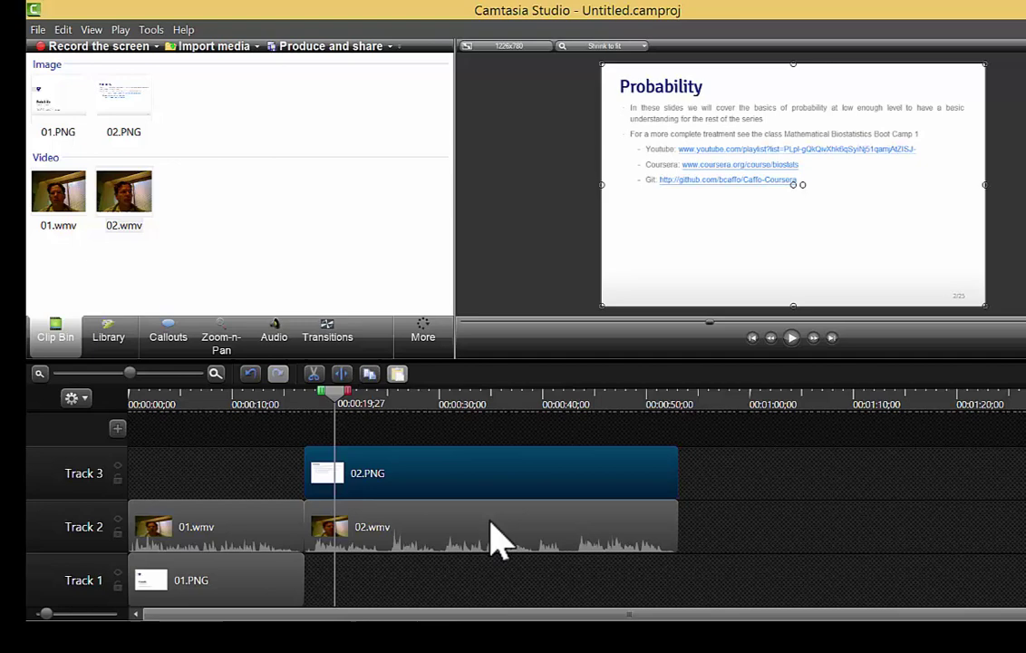
drag(490, 522, 489, 589)
drag(481, 475, 530, 558)
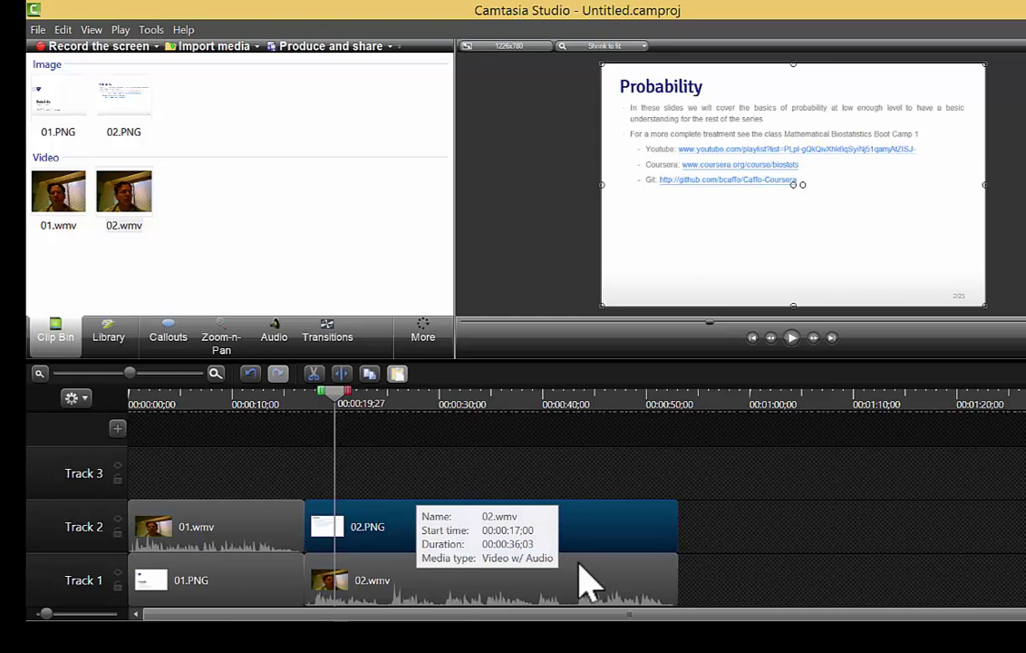
right_click(894, 258)
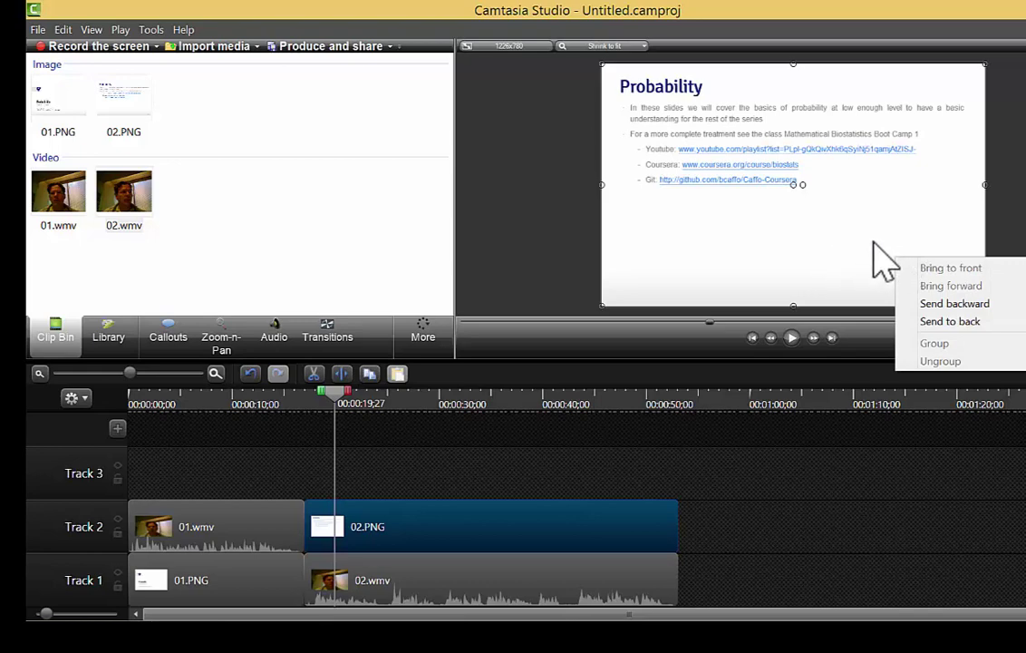
click(953, 303)
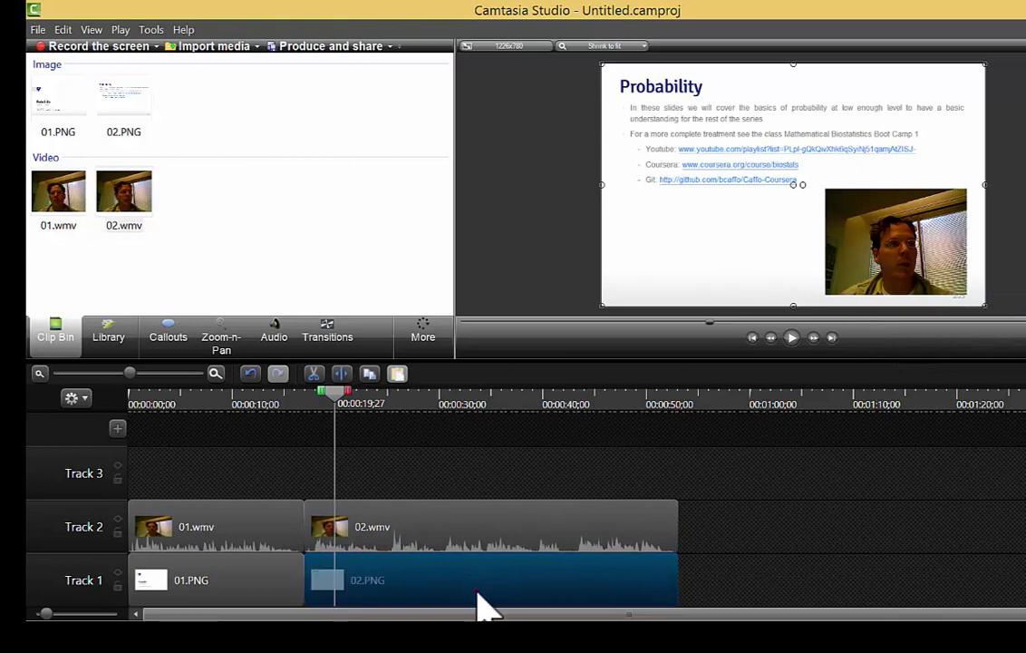
drag(481, 600, 469, 500)
click(470, 526)
drag(472, 567, 474, 587)
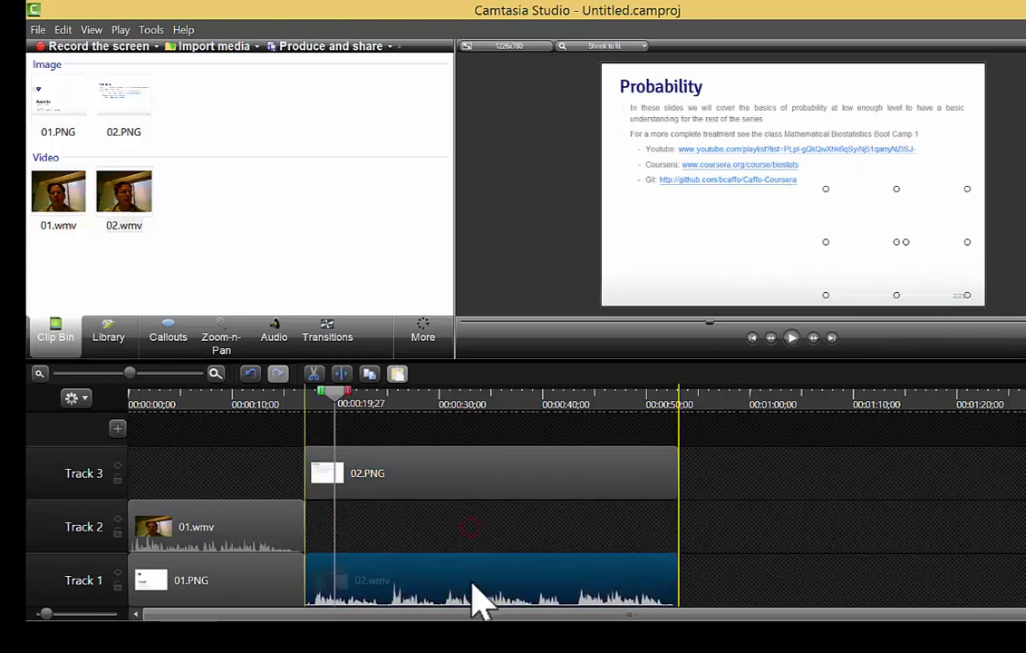
drag(460, 472, 481, 549)
click(472, 572)
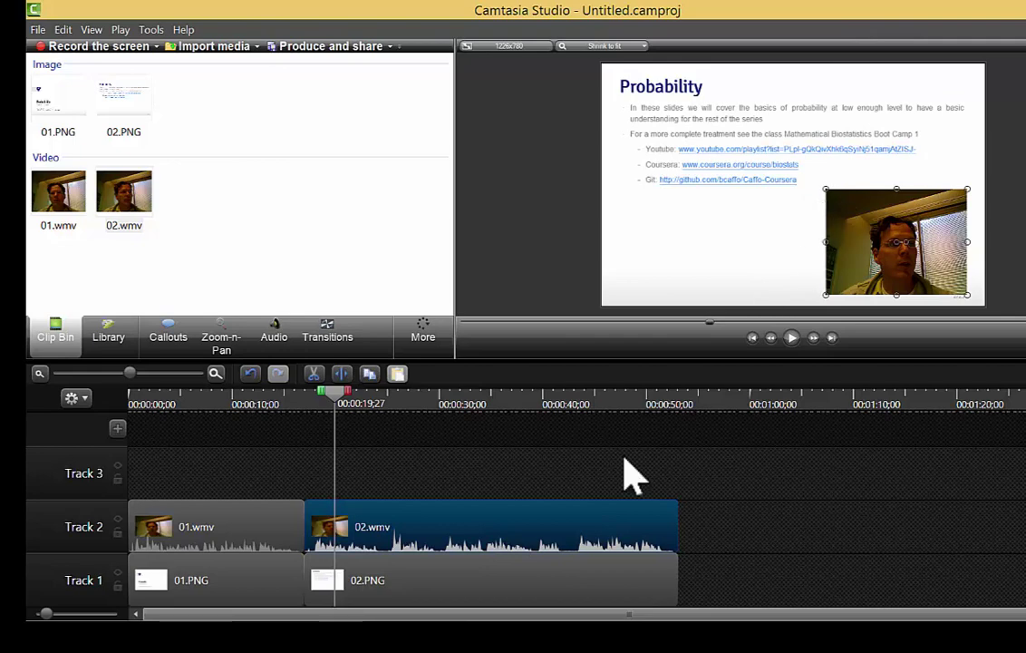
drag(330, 403, 159, 444)
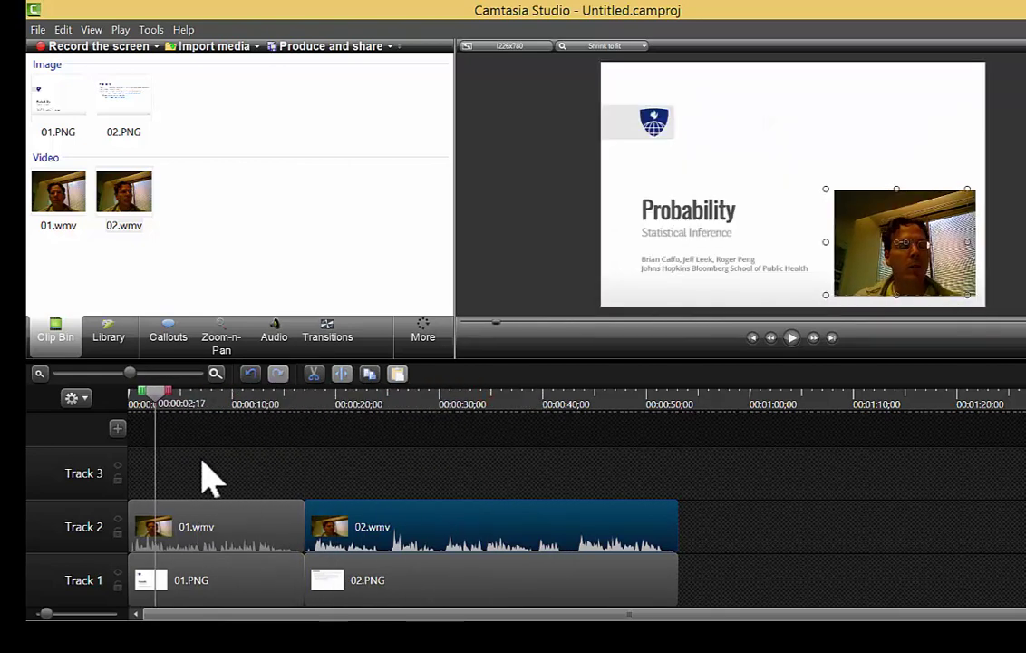
key(space)
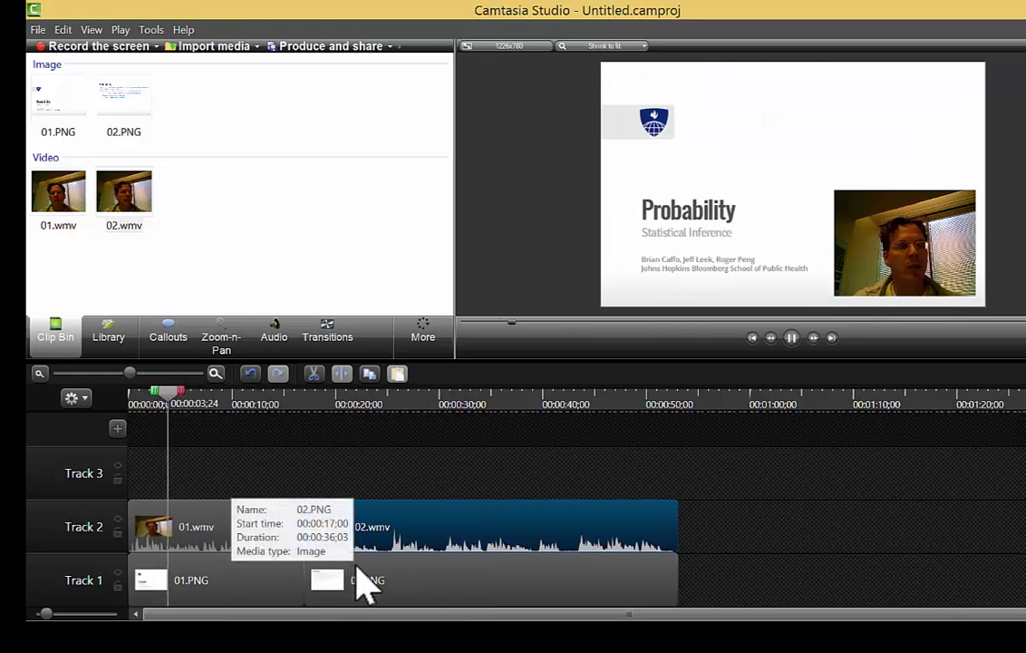
key(space)
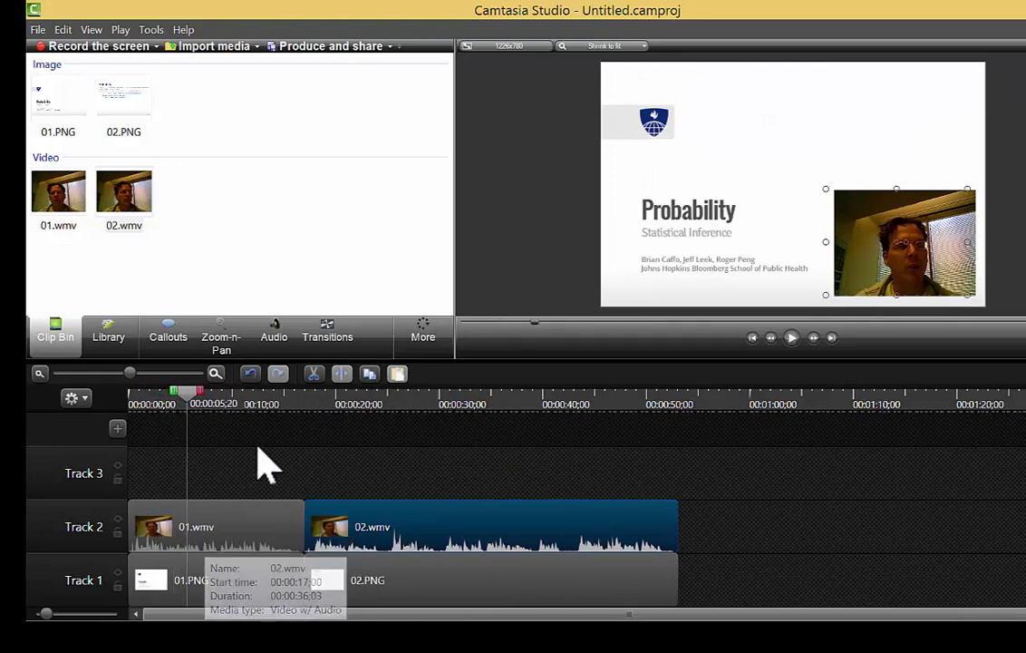
click(794, 338)
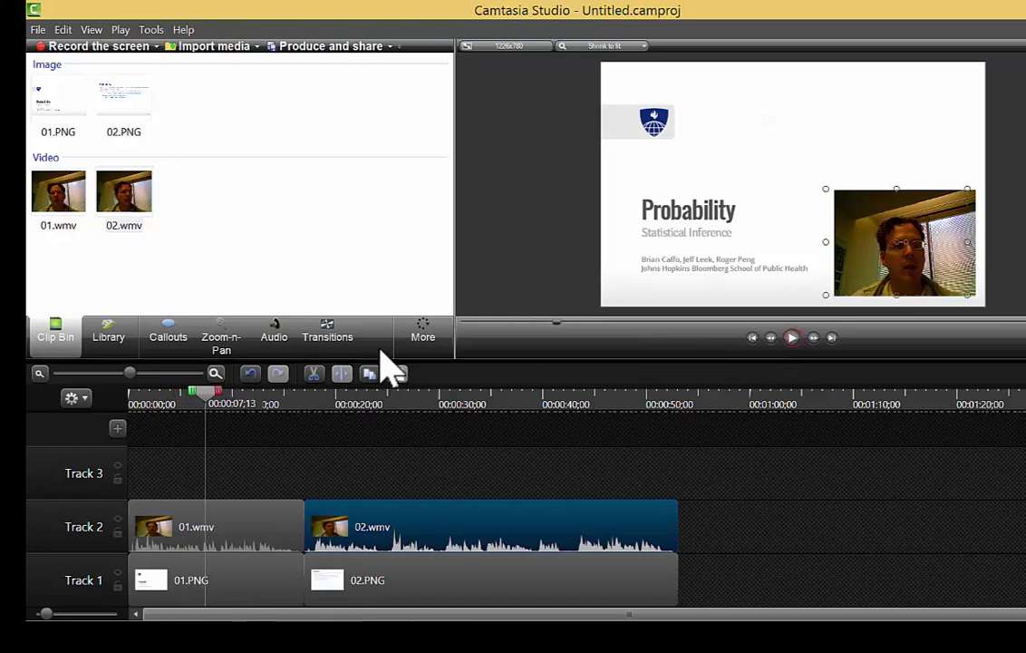
Add a Cube rotate transition between 01.PNG and 02.PNG and preview it
click(330, 336)
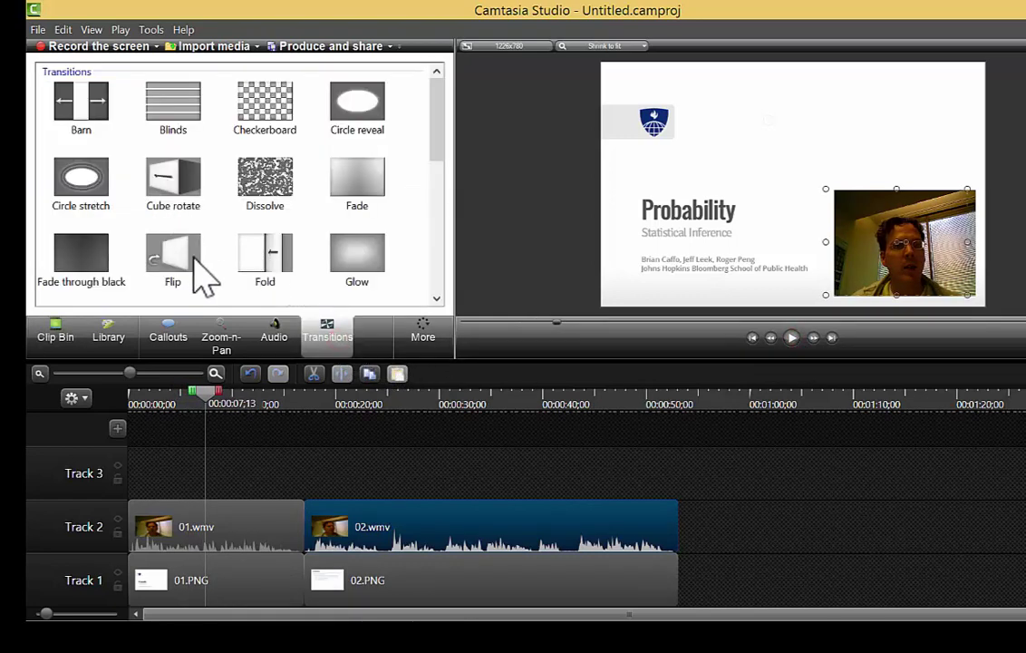
drag(198, 201, 332, 580)
drag(206, 403, 300, 435)
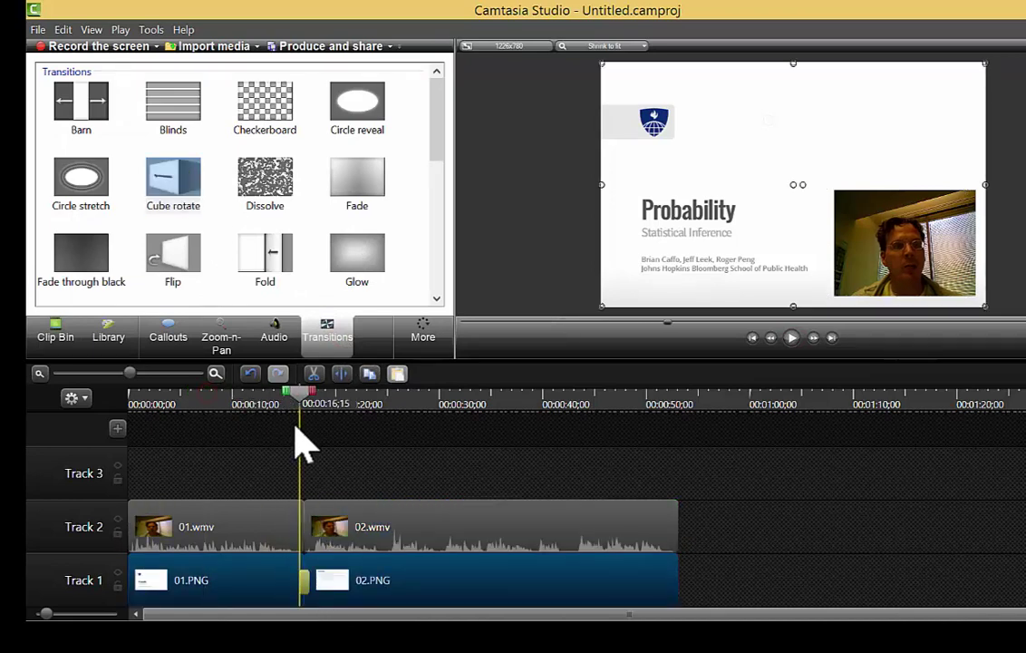
click(790, 338)
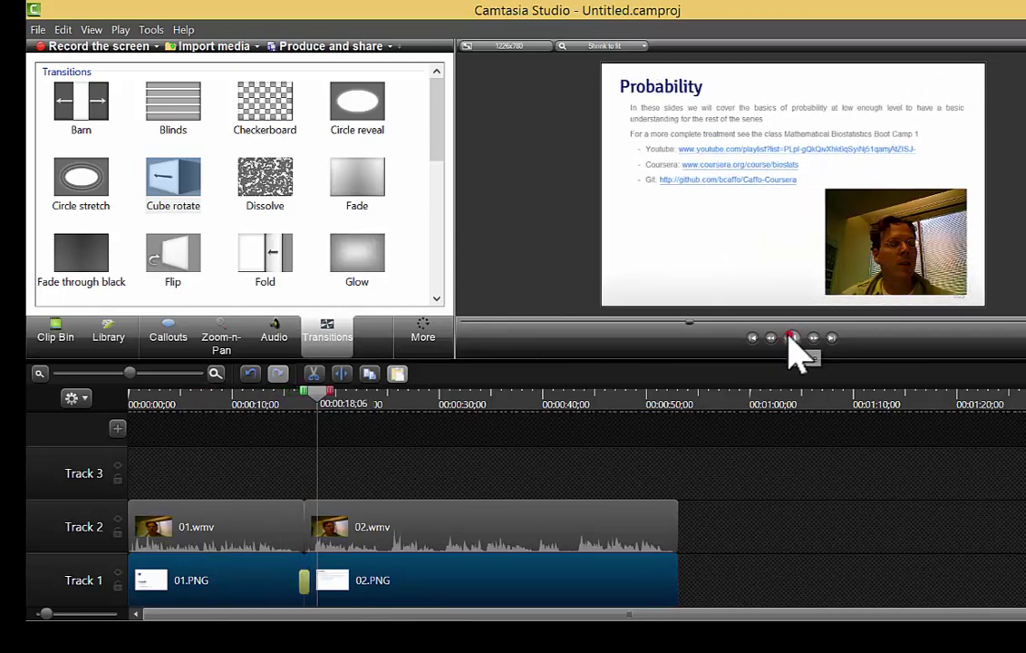
click(790, 339)
drag(308, 395, 230, 394)
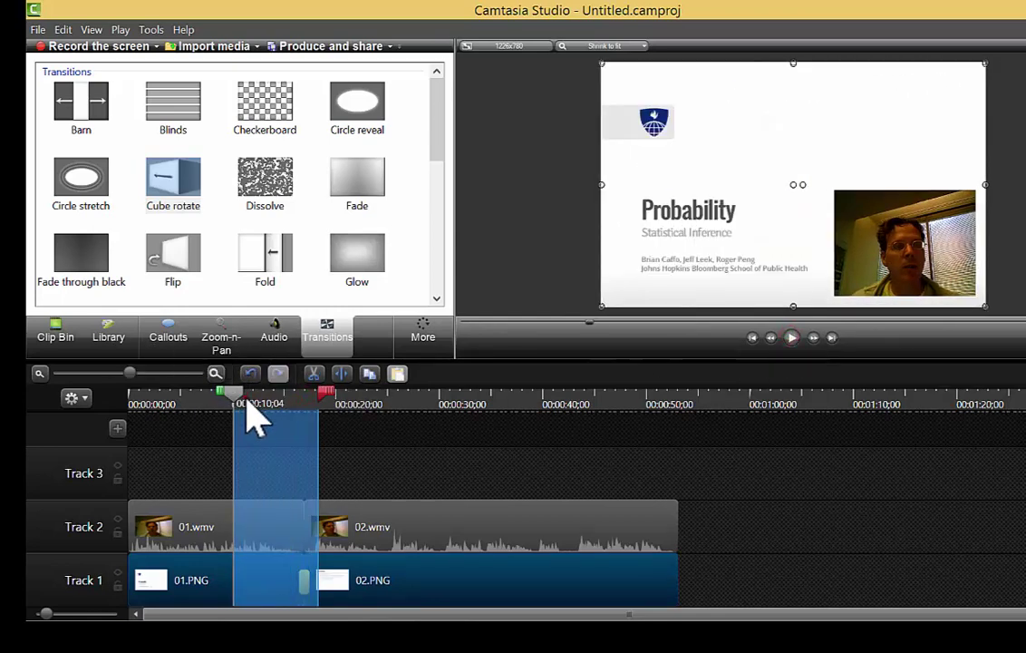
click(246, 401)
Add a Dissolve transition between 01.wmv and 02.wmv and preview both transitions
drag(277, 204, 317, 524)
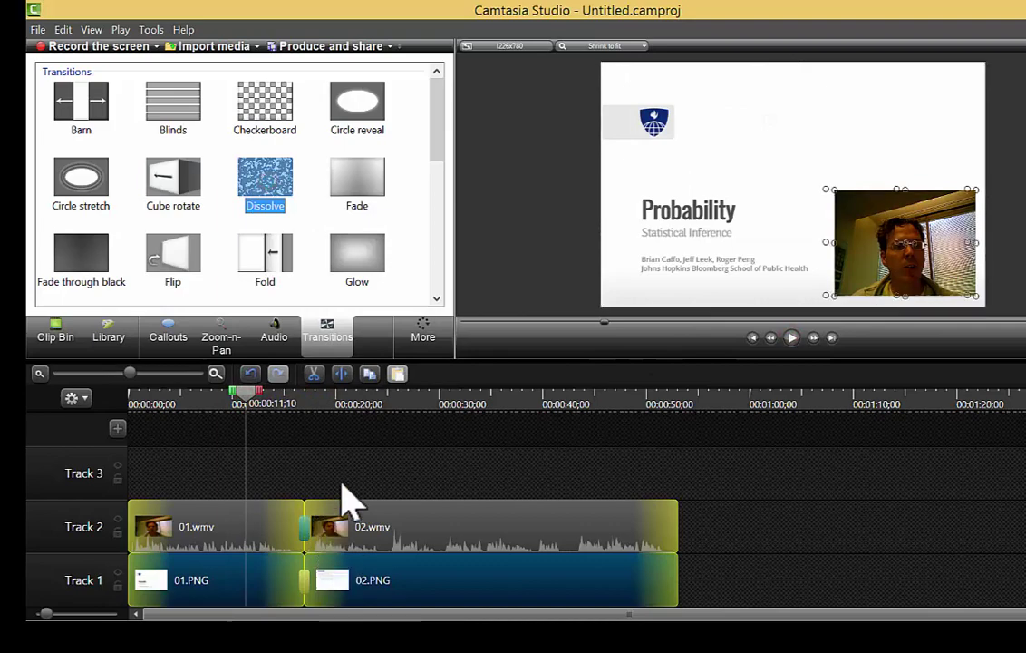
click(301, 410)
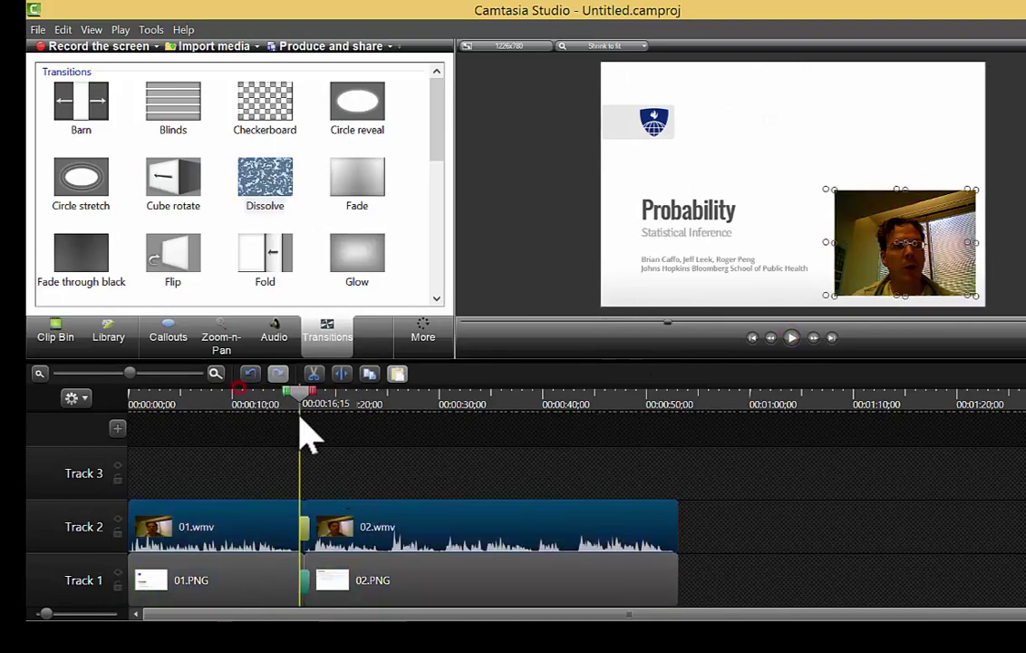
click(791, 339)
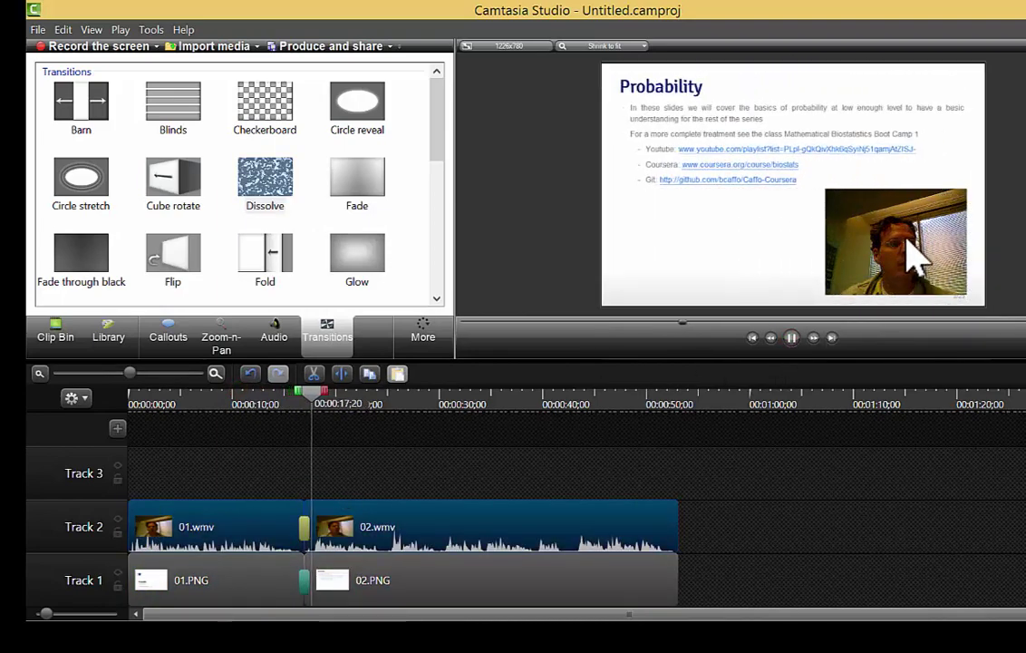
click(273, 409)
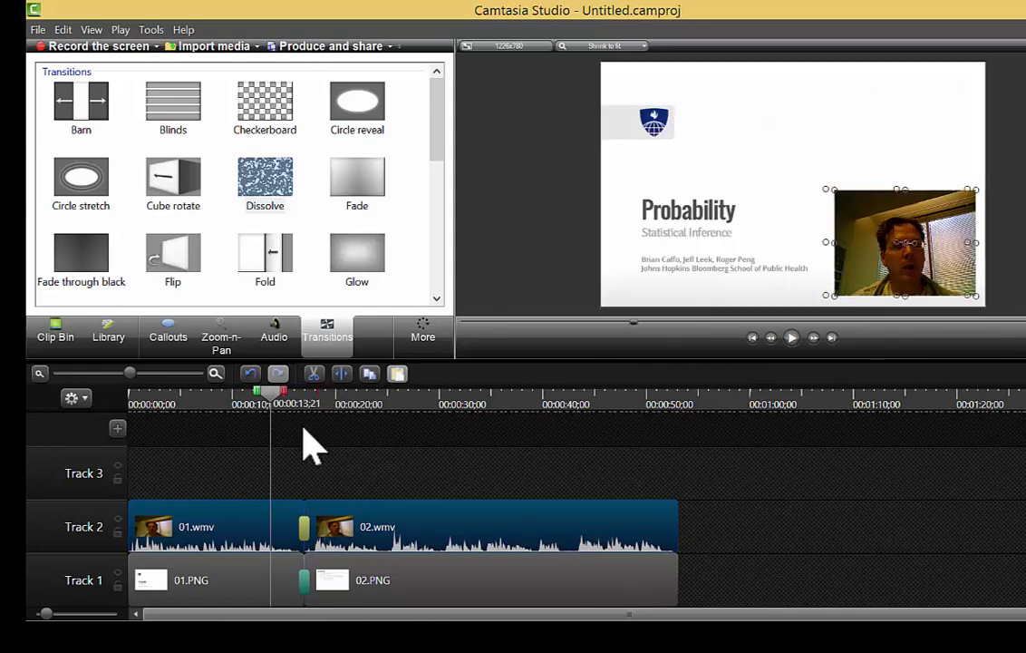
drag(270, 396, 222, 530)
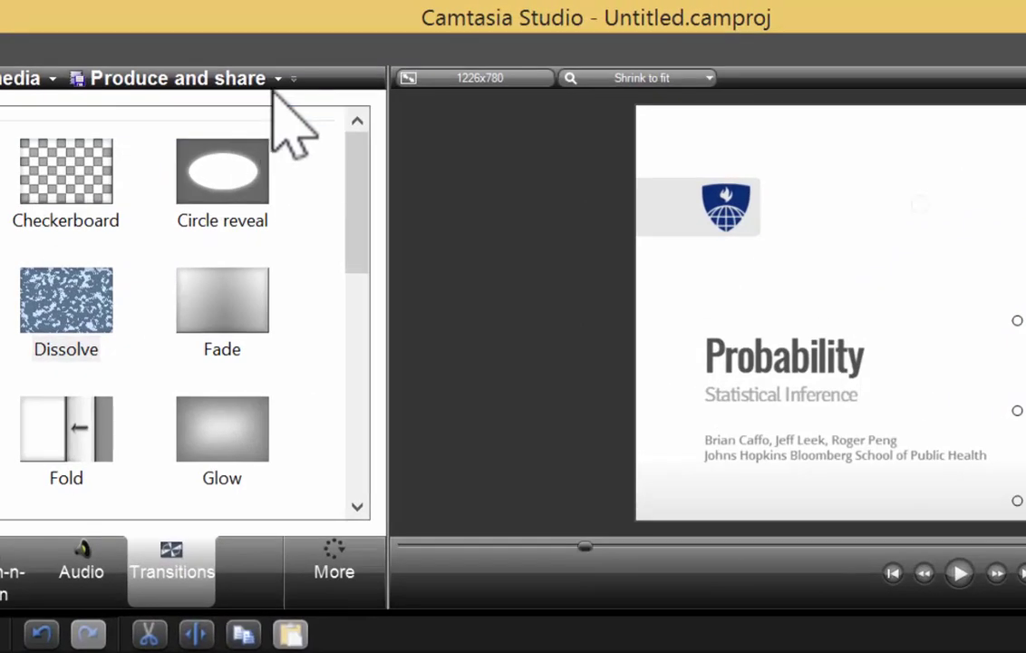
Launch the Production Wizard, pick the MP4 only (up to 1080p) preset, and continue to the save step
click(280, 79)
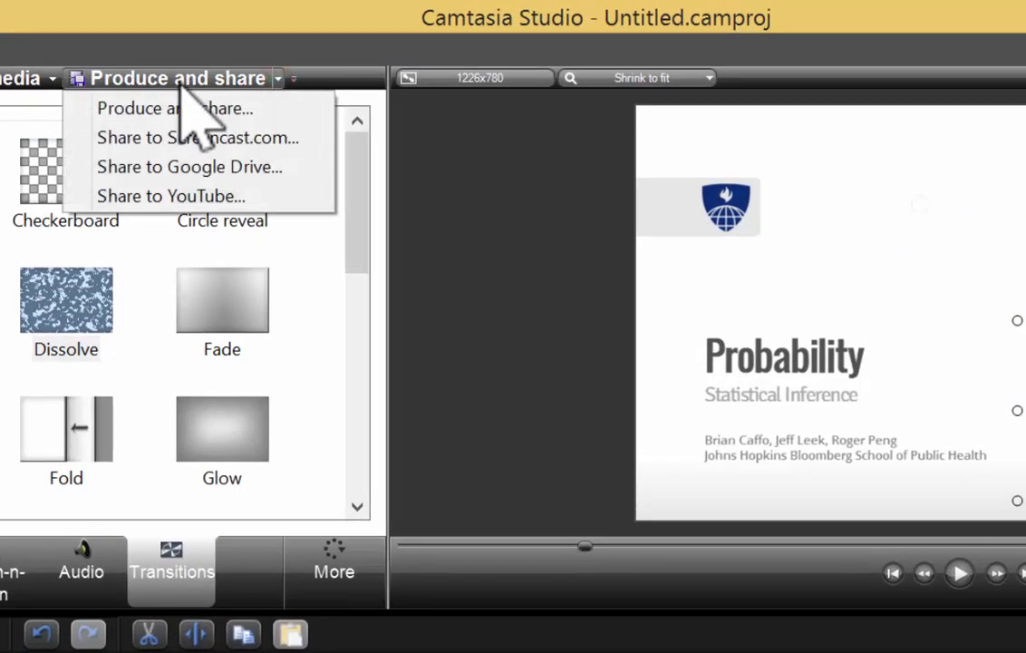
click(136, 107)
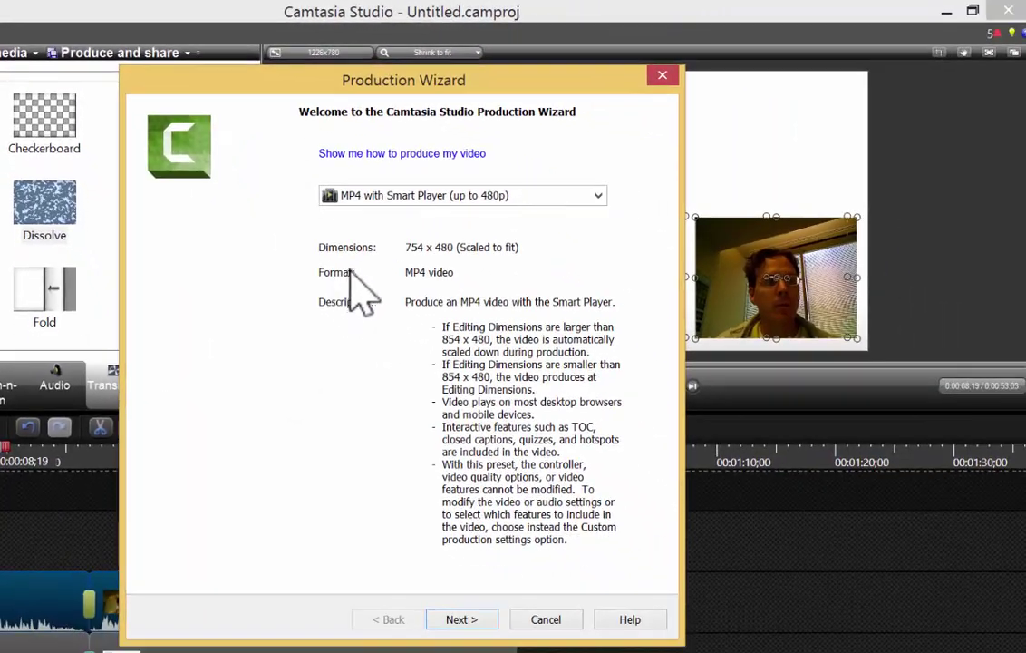
click(591, 197)
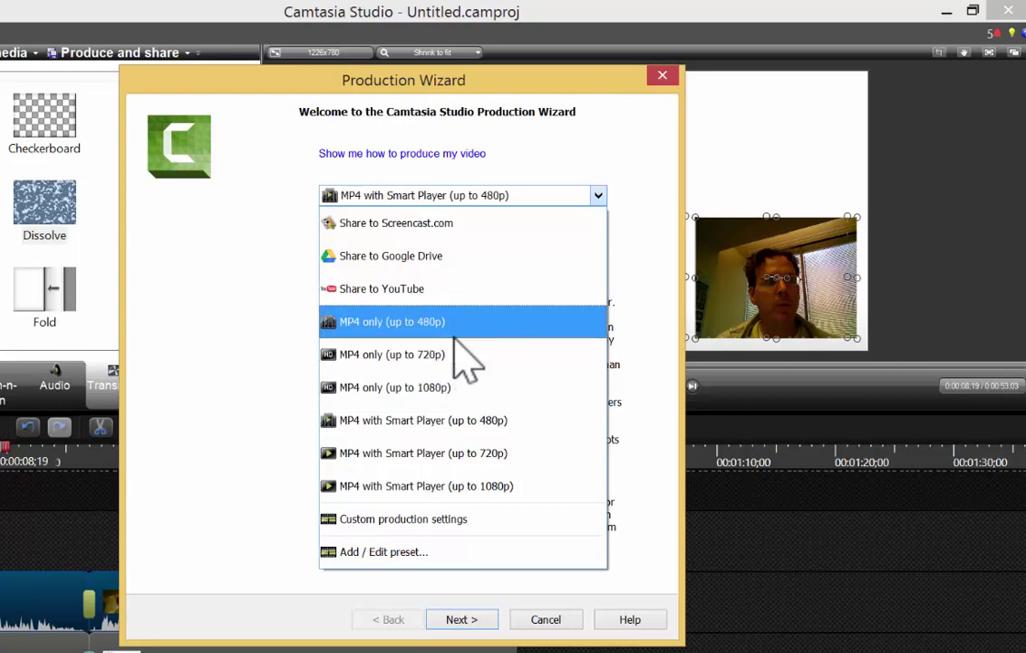
click(444, 386)
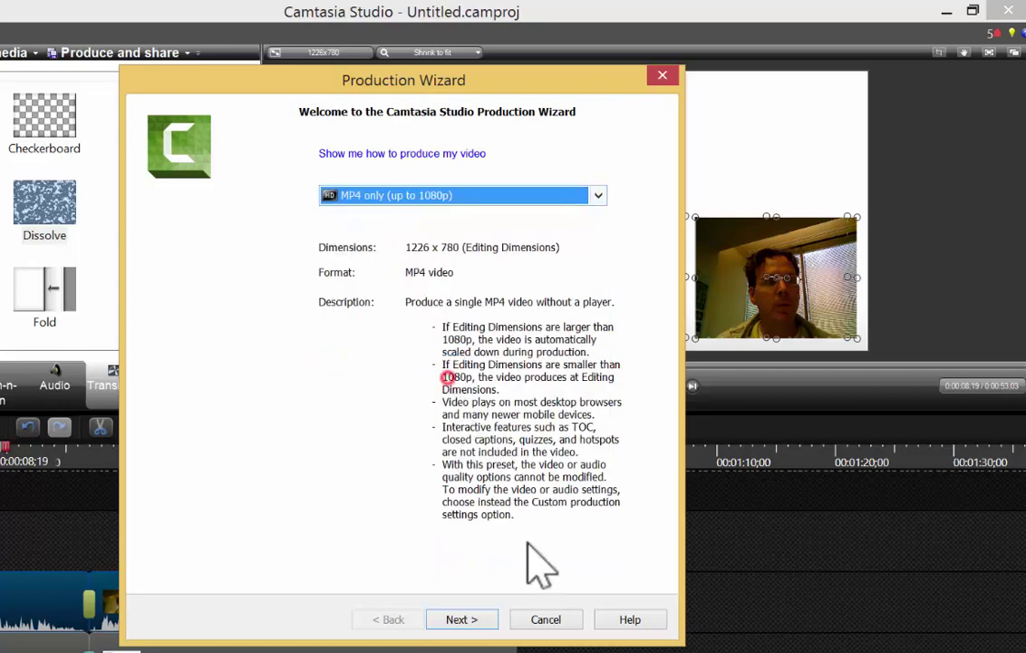
click(464, 619)
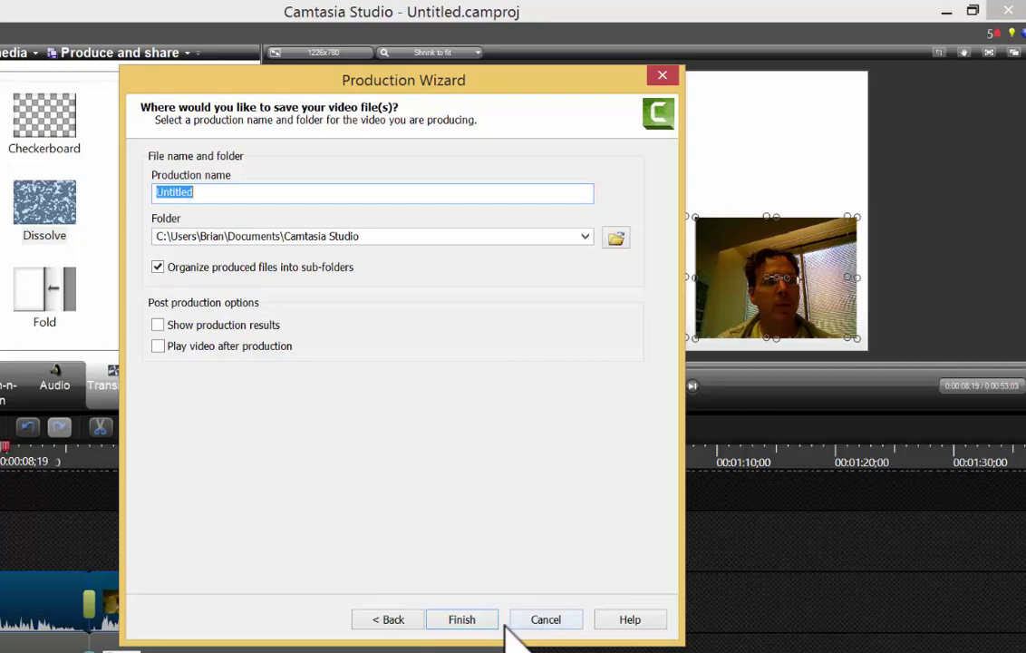
Cancel the Production Wizard to return to the editor
click(547, 620)
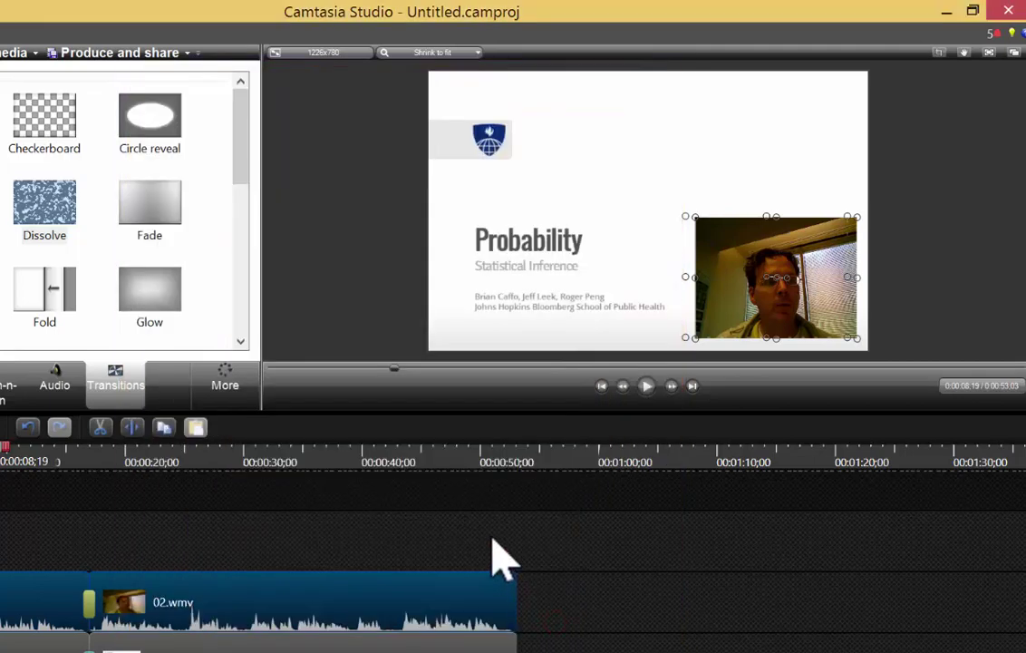